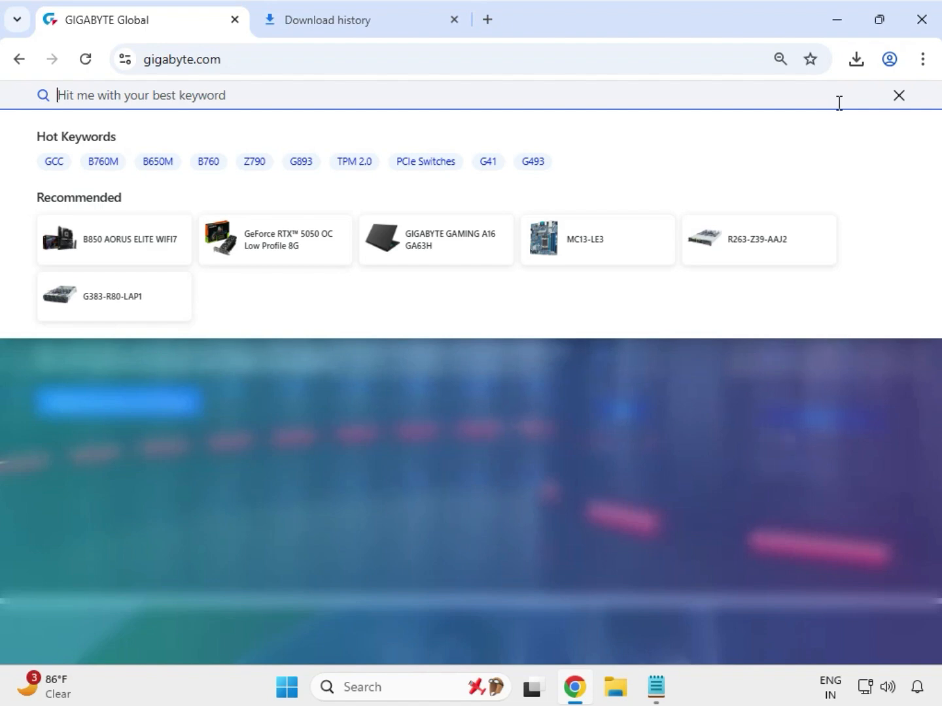
# - Search the GIGABYTE site for Z690M AORUS ELITE AX DDR4 products and open the rev. 1.x board's support page
pyautogui.write('Z690M AORUS ELITE AX DDR4')
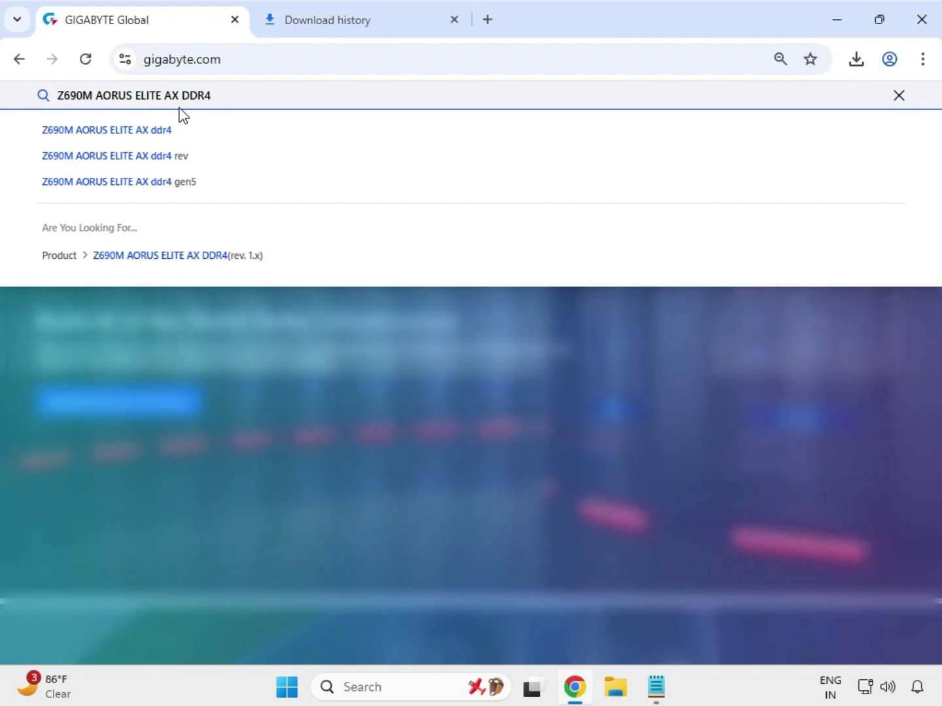
pyautogui.press('Return')
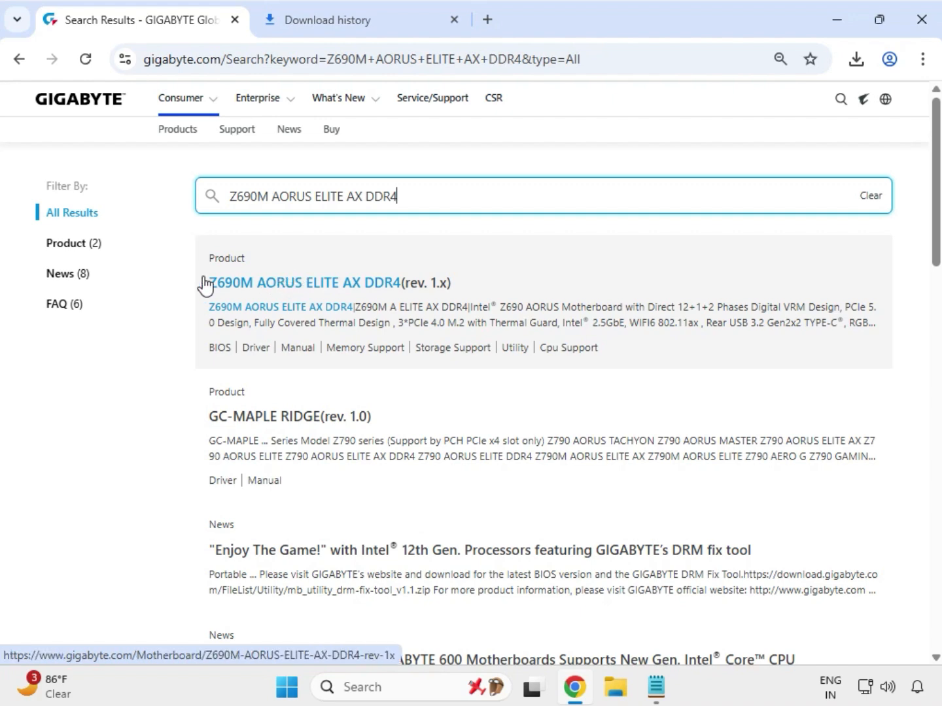
pyautogui.click(81, 241)
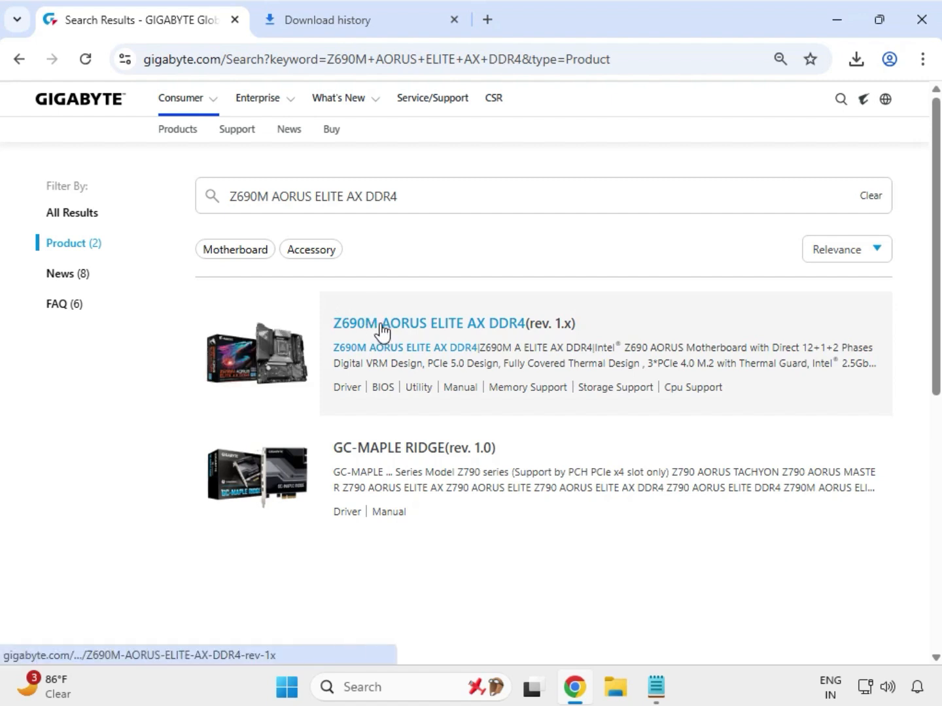
pyautogui.click(380, 325)
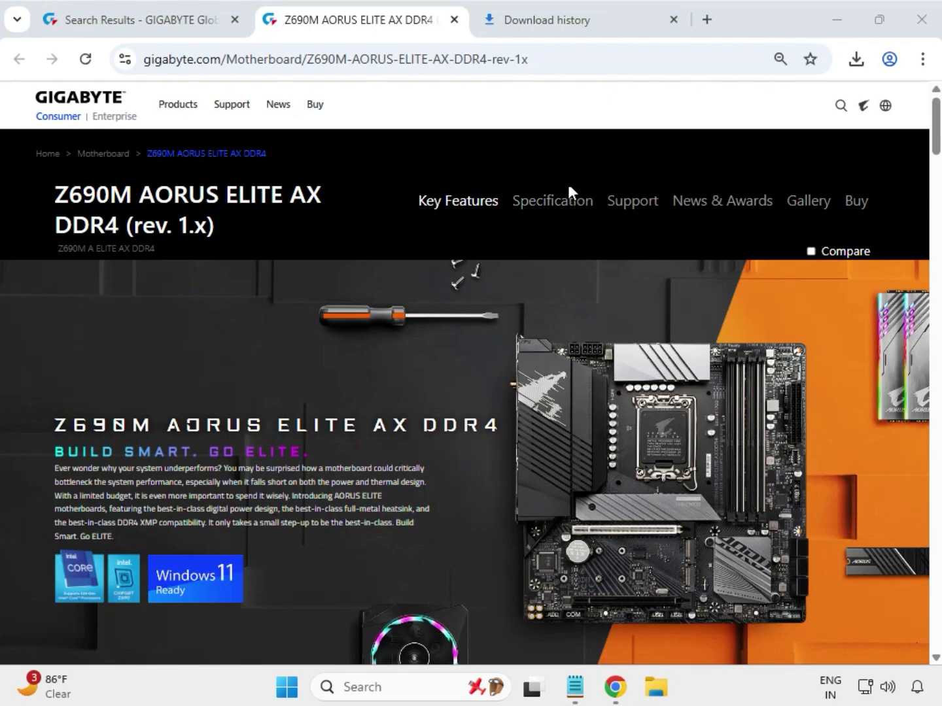
pyautogui.click(624, 209)
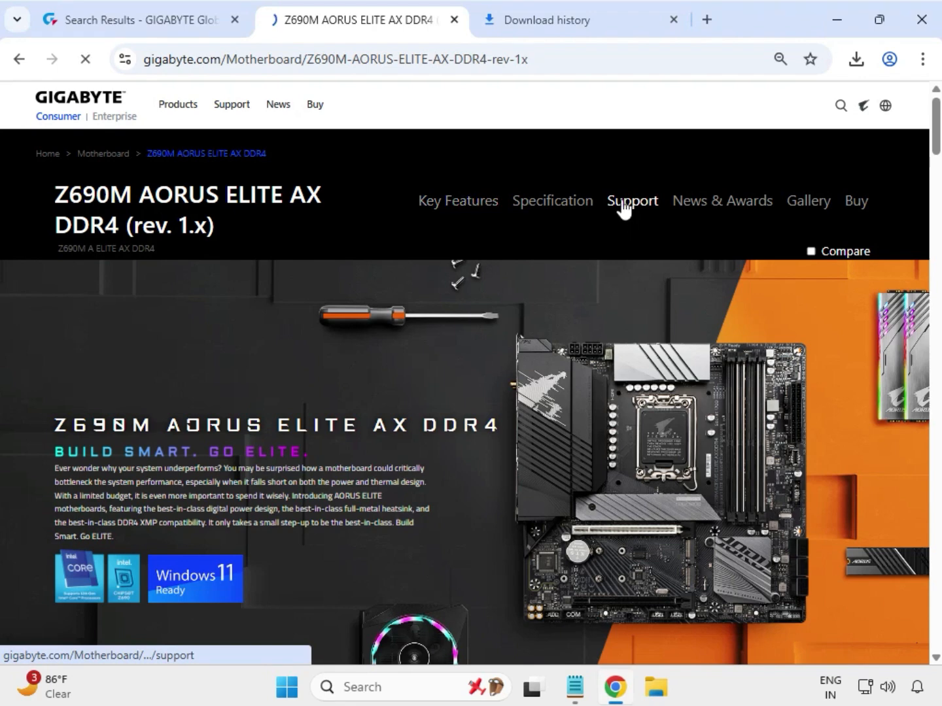
pyautogui.moveTo(615, 197); pyautogui.dragTo(645, 200)
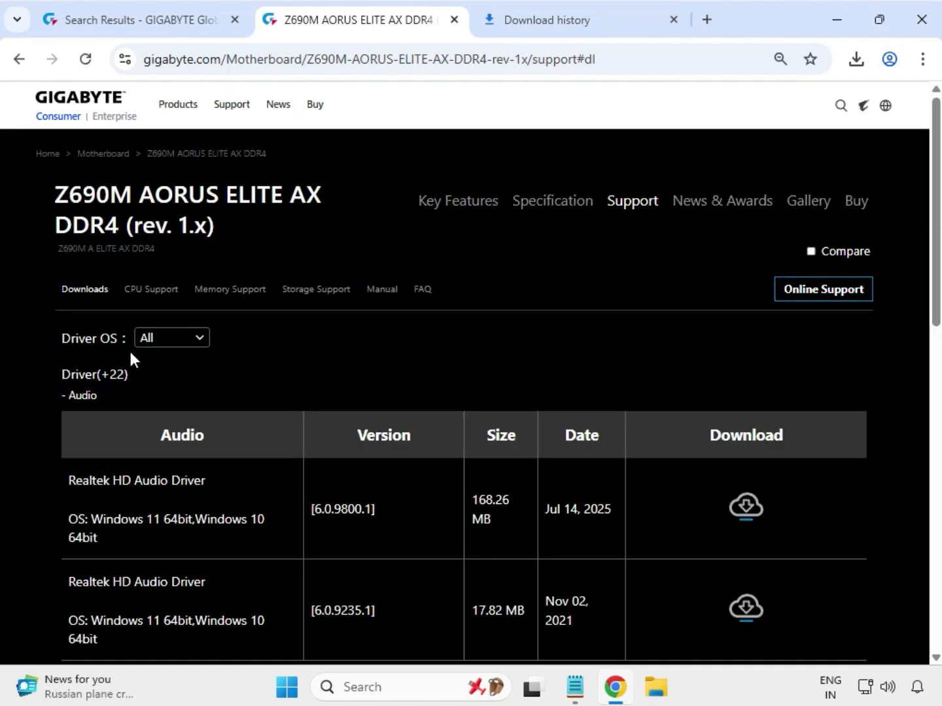
# - Filter the driver list to Windows 11 64bit and download Realtek HD Audio Driver version 6.0.9800.1
pyautogui.click(200, 342)
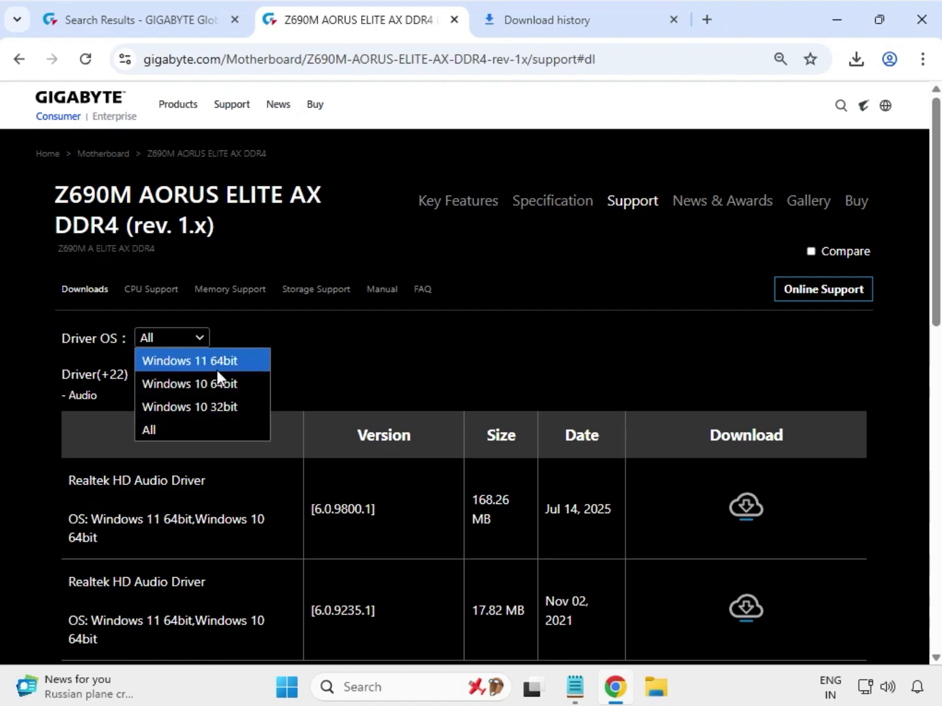
pyautogui.click(209, 367)
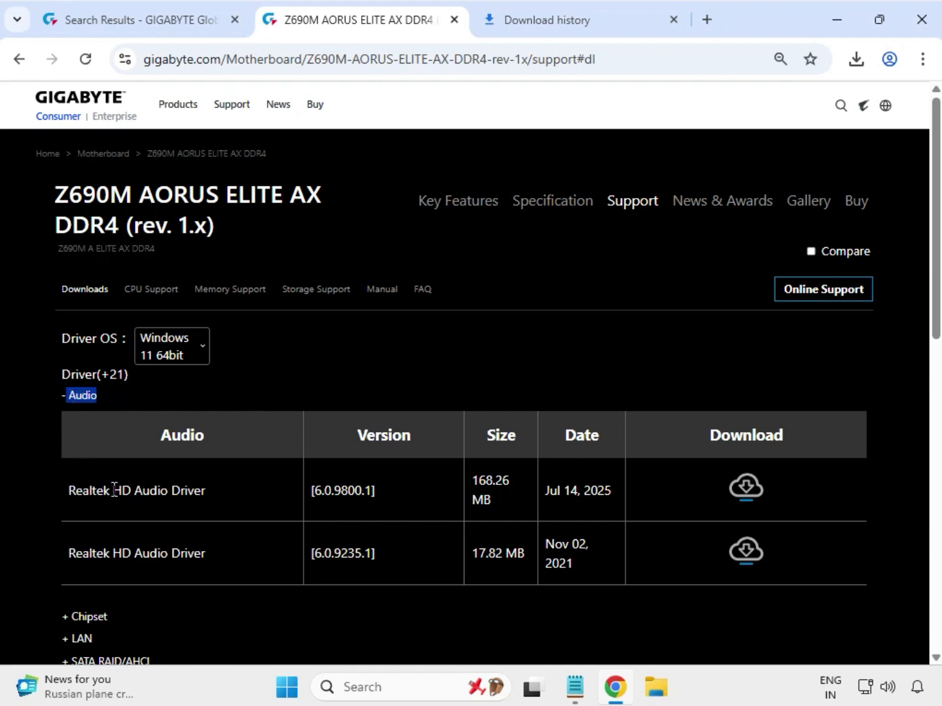
pyautogui.moveTo(114, 490); pyautogui.dragTo(218, 503)
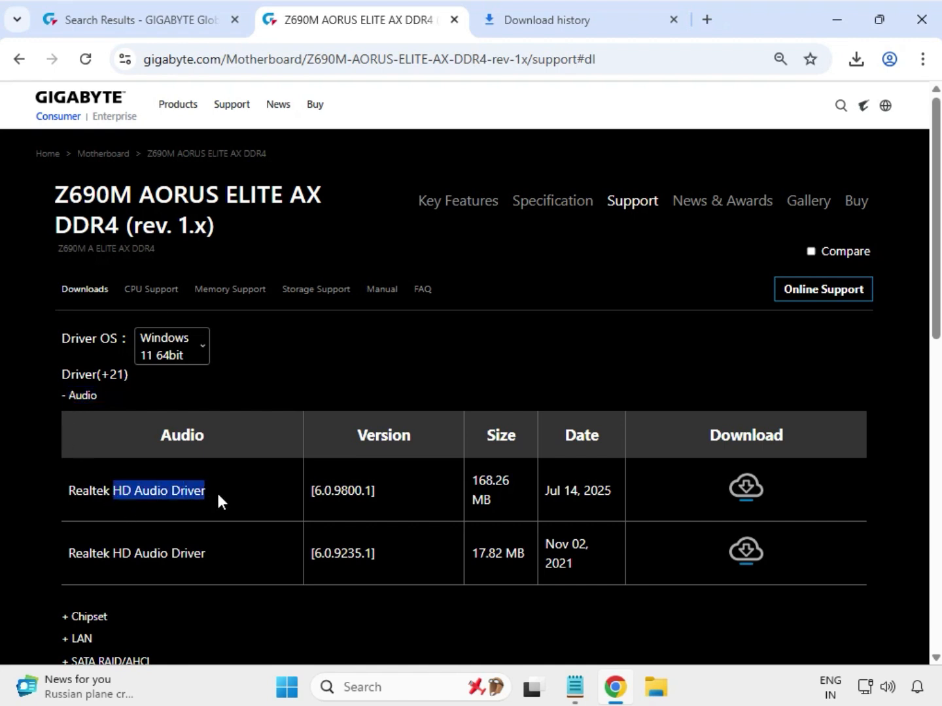
pyautogui.click(753, 492)
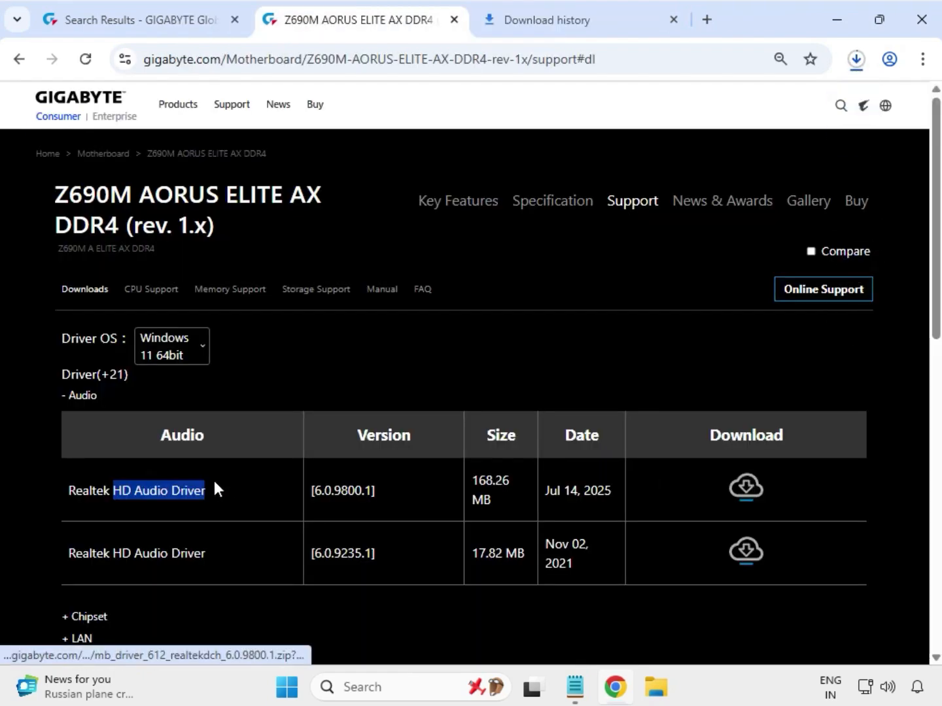
# - Download the chipset drivers Intel Serial I/O 30.100.2221.20 dated Mar 03, 2025 and Intel INF installation 10.1.19198.8339
pyautogui.scroll(-2, 214, 489)
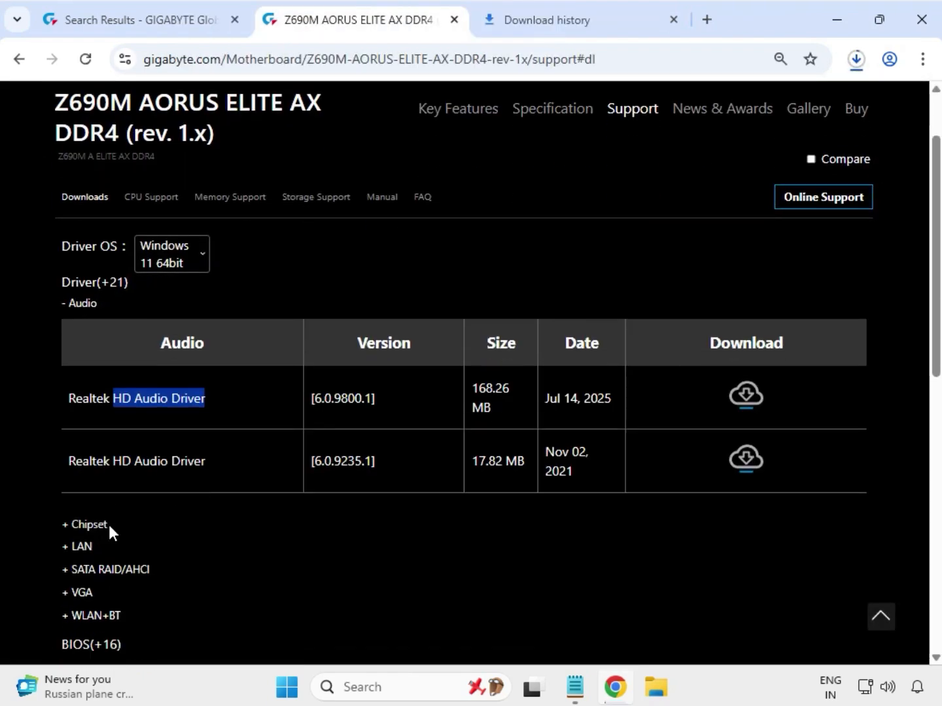
pyautogui.moveTo(110, 525); pyautogui.dragTo(68, 525)
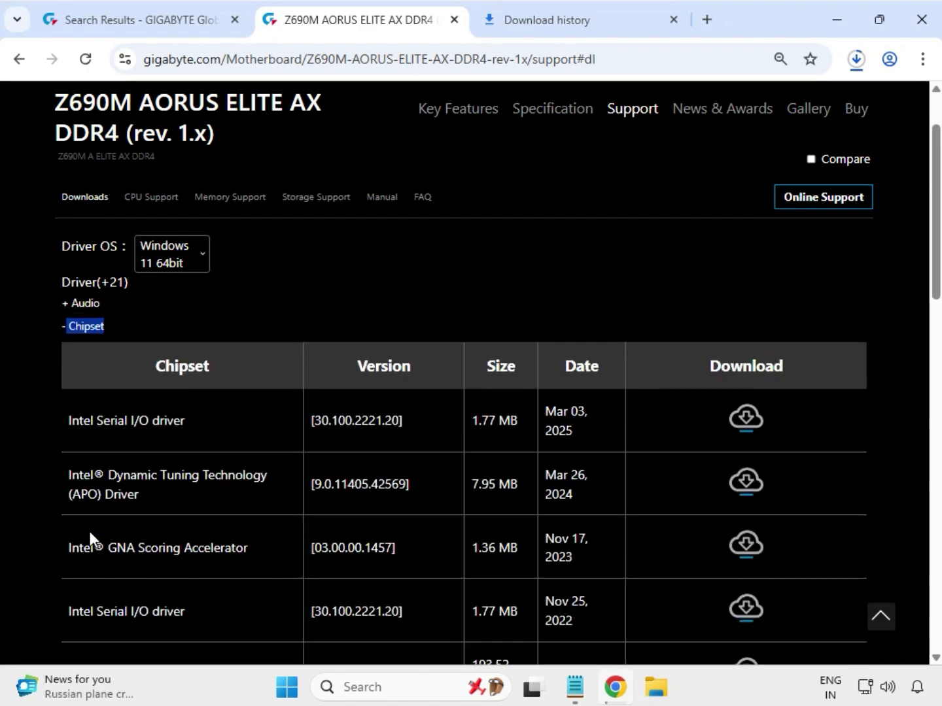
pyautogui.moveTo(92, 421); pyautogui.dragTo(279, 432)
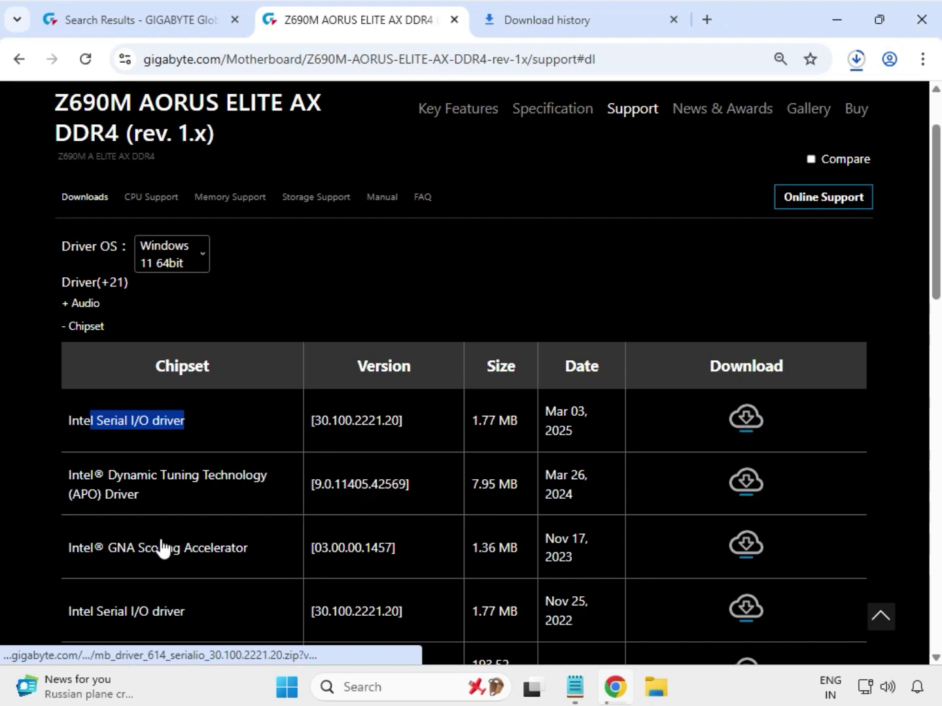
pyautogui.scroll(-3, 158, 562)
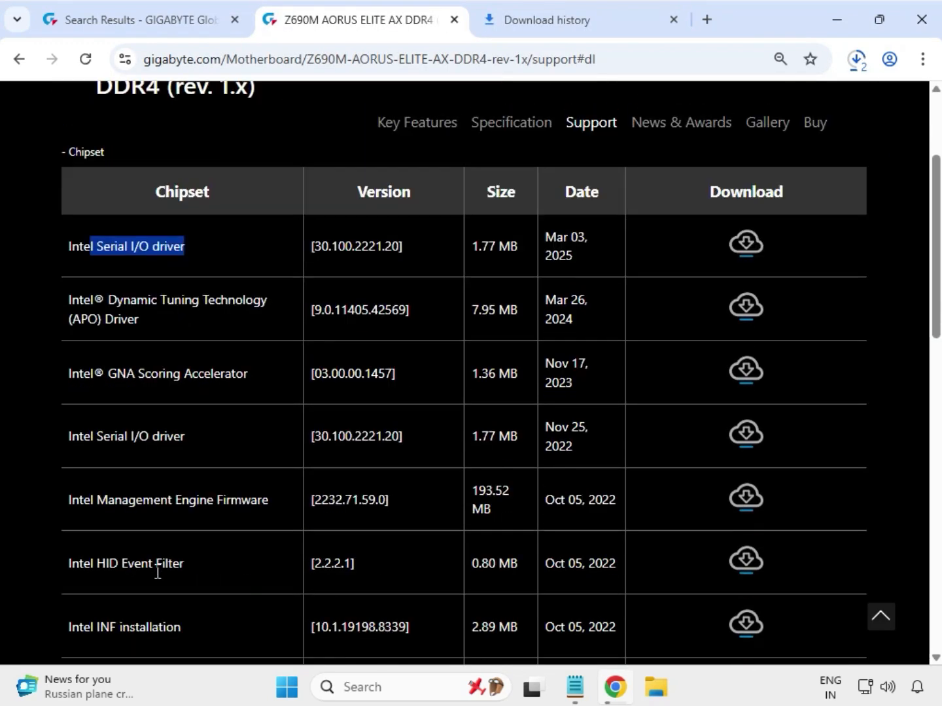
pyautogui.moveTo(100, 568); pyautogui.dragTo(188, 573)
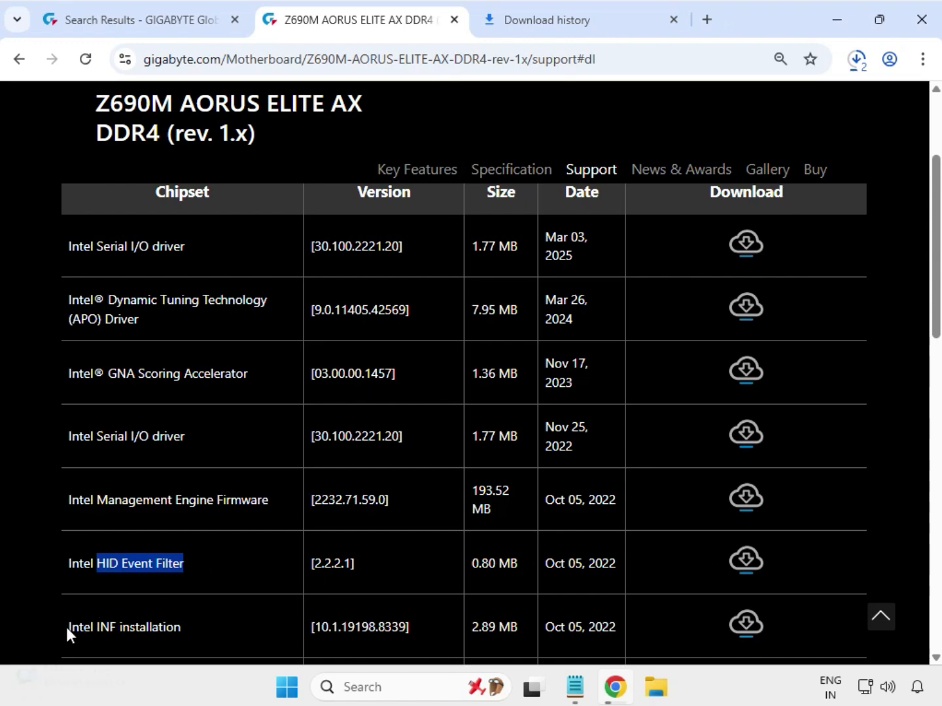
pyautogui.moveTo(69, 629); pyautogui.dragTo(255, 631)
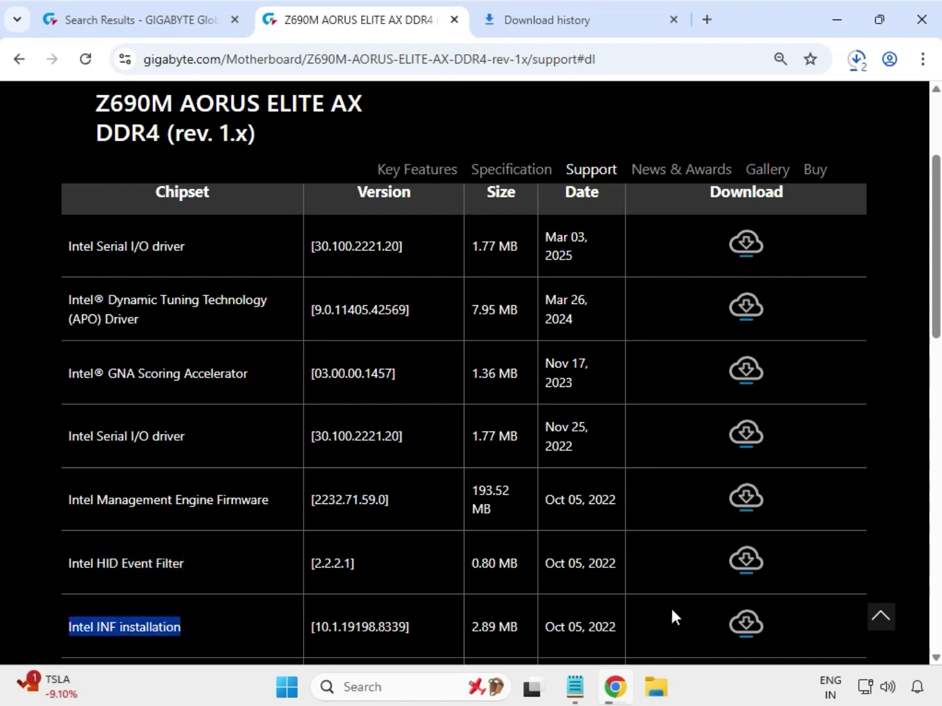
pyautogui.click(746, 624)
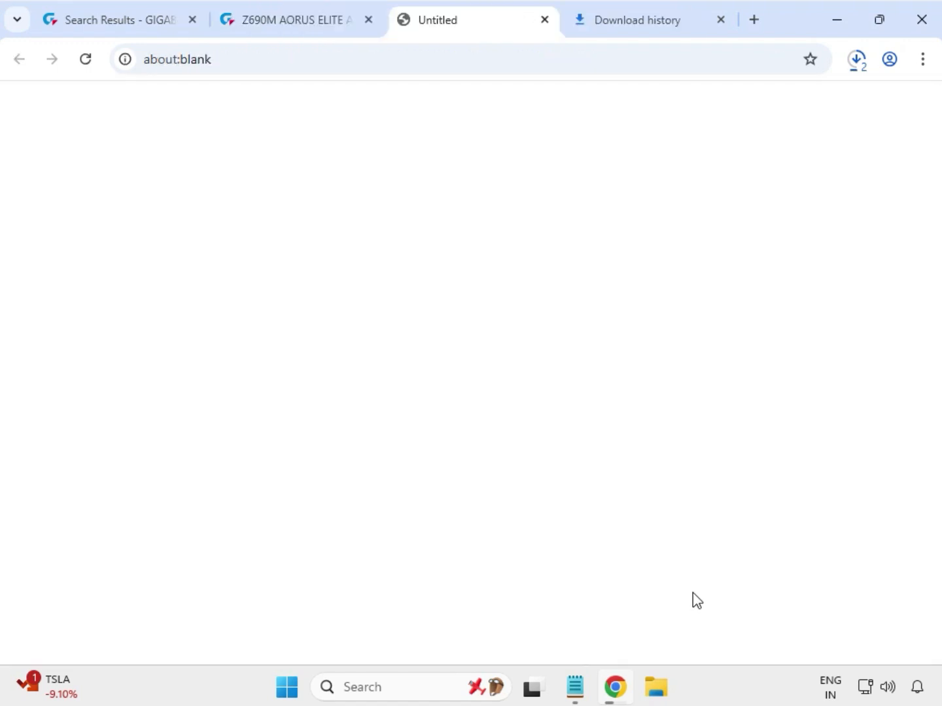
# - Expand the LAN category and download the Intel i225 & i226 LAN driver version 2.1.5.4
pyautogui.scroll(-3, 460, 563)
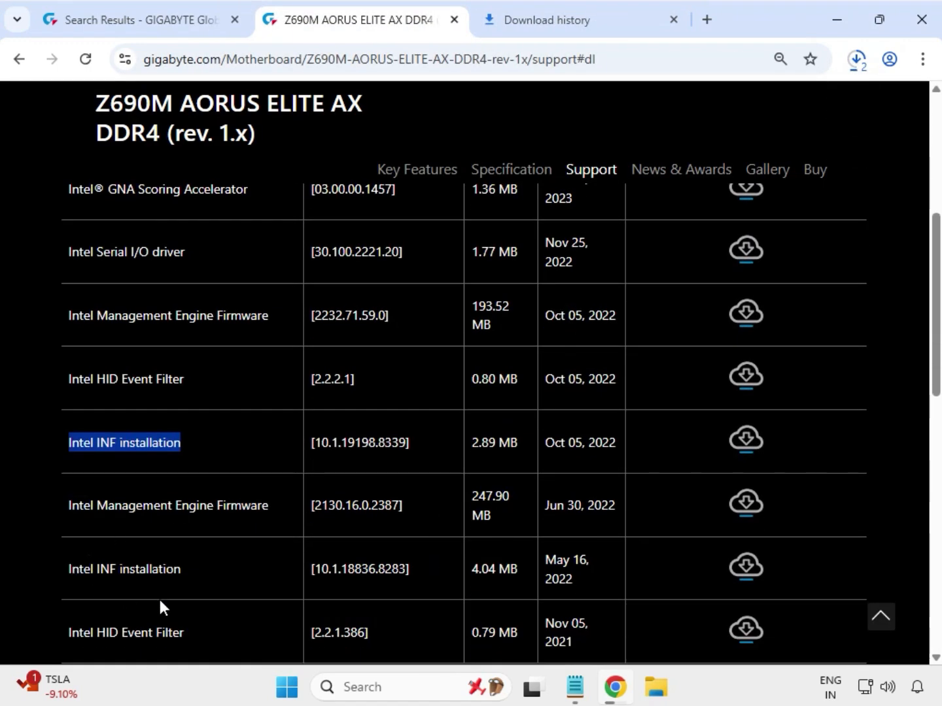
pyautogui.scroll(-8, 158, 597)
pyautogui.scroll(4, 158, 602)
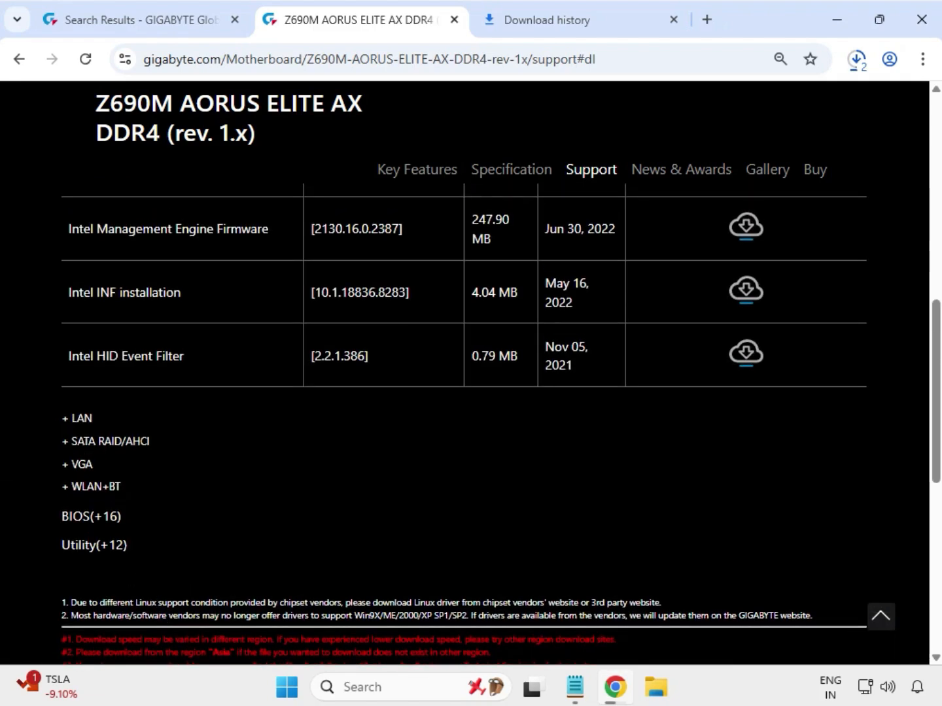
pyautogui.click(83, 419)
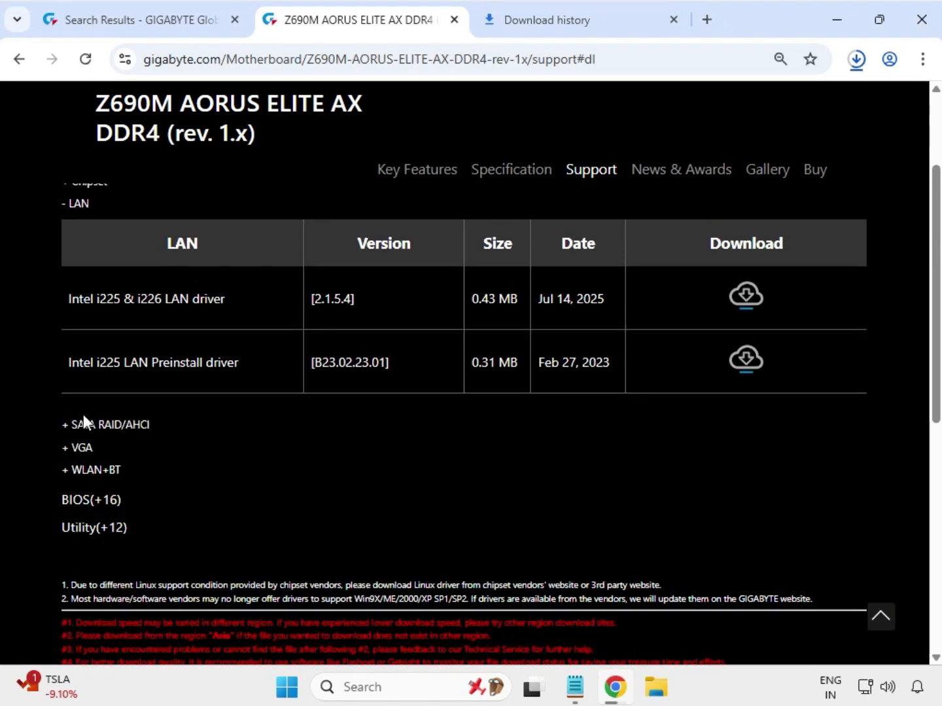
pyautogui.scroll(4, 84, 414)
pyautogui.moveTo(73, 542); pyautogui.dragTo(229, 550)
pyautogui.moveTo(406, 548); pyautogui.dragTo(654, 548)
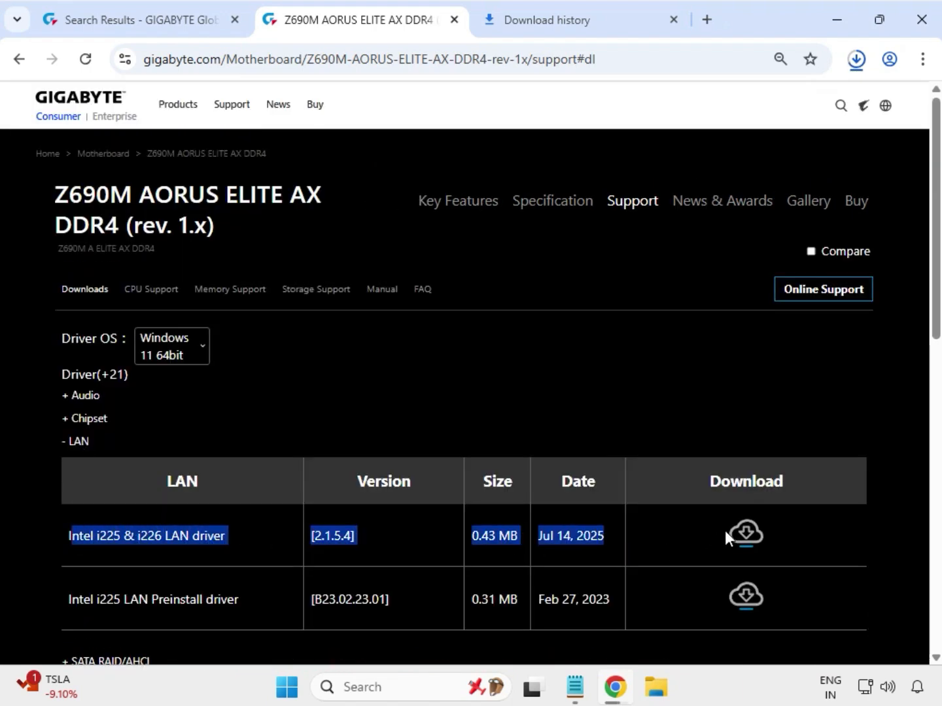
pyautogui.click(751, 529)
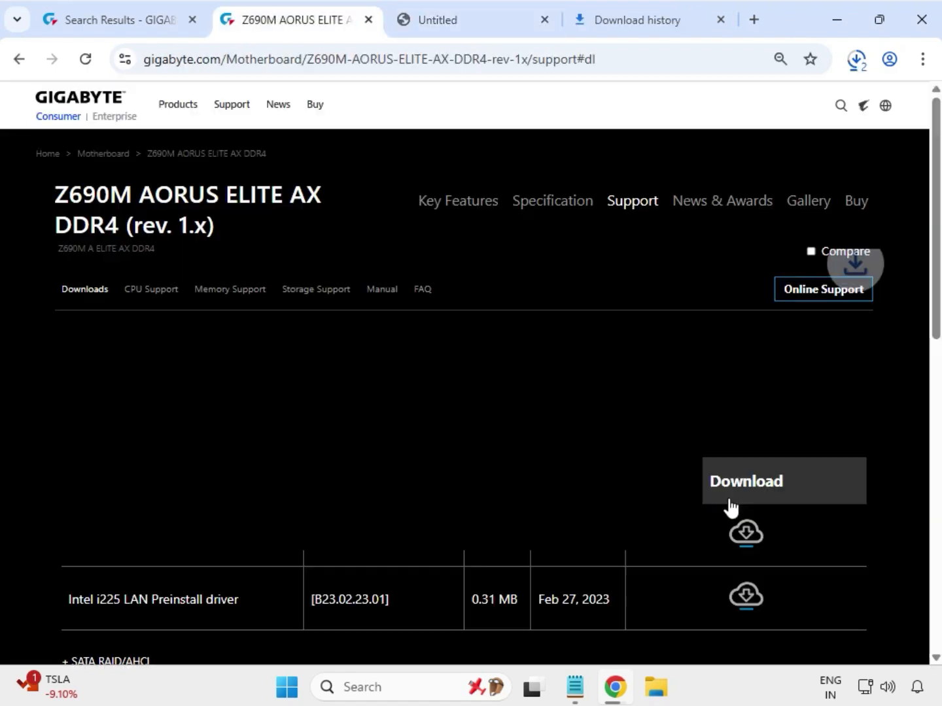
# - Expand the VGA category and download the Intel Graphic Driver version 32.0.101.5542
pyautogui.scroll(-1, 362, 463)
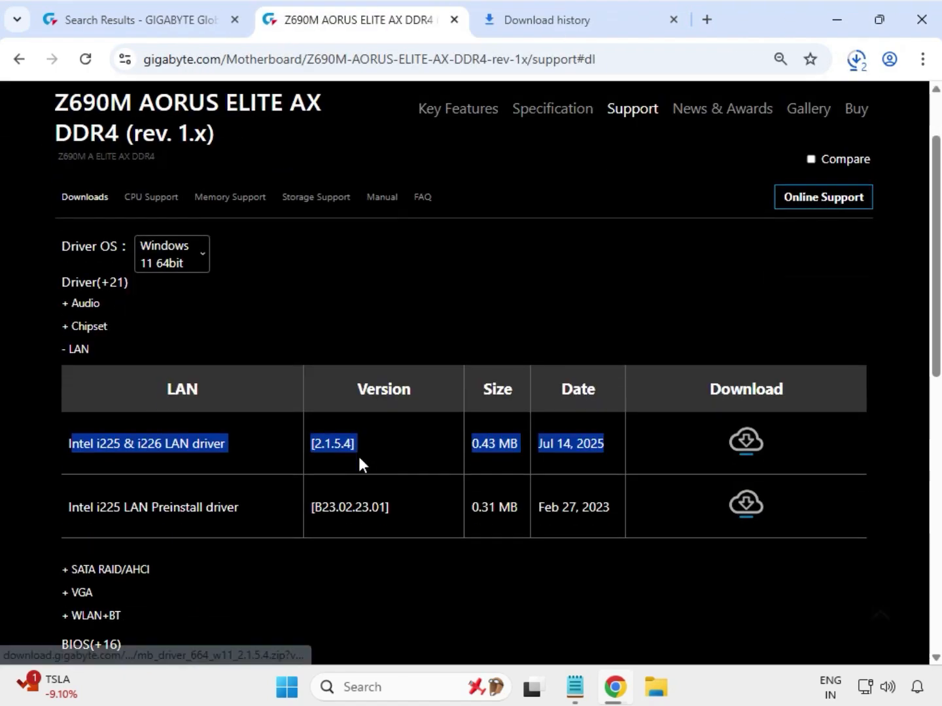
pyautogui.click(80, 595)
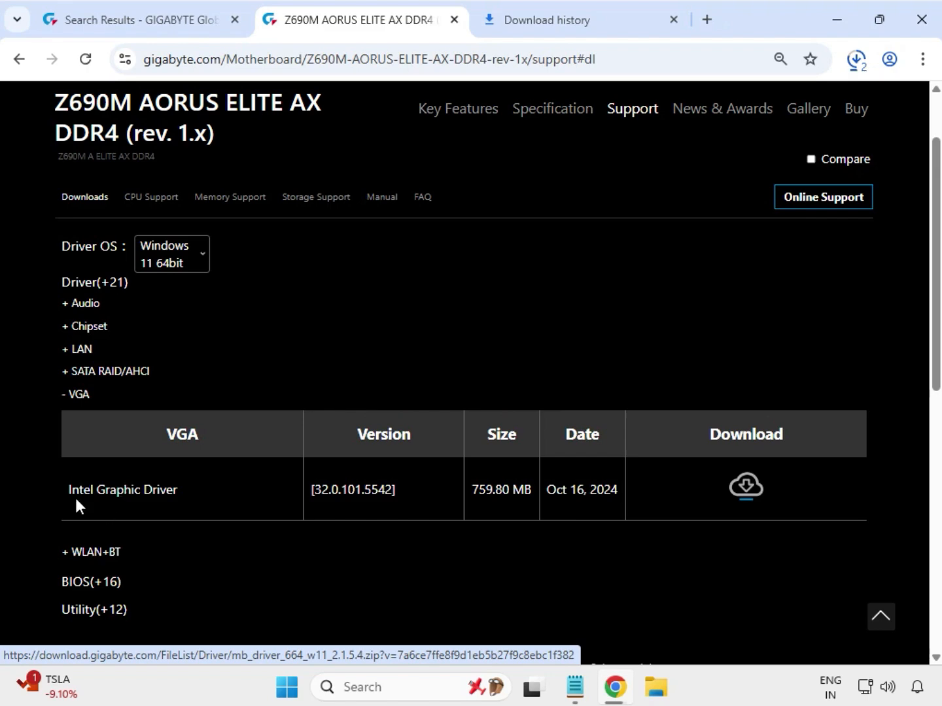
pyautogui.moveTo(74, 487); pyautogui.dragTo(598, 498)
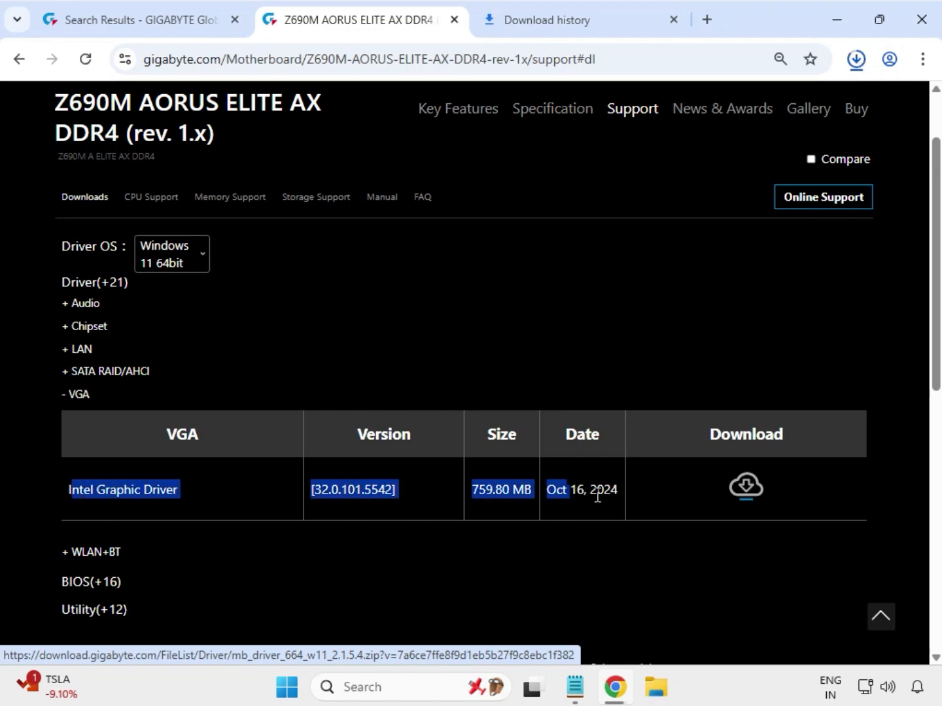
pyautogui.click(745, 487)
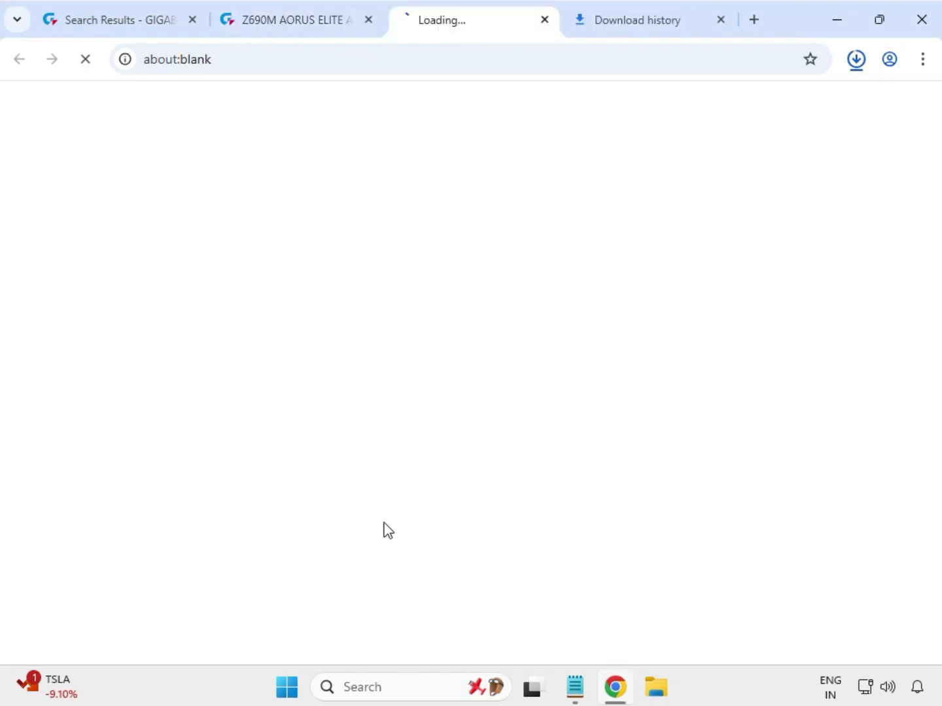
# - Expand the WLAN+BT category and download Intel Bluetooth Driver 22.170.0.2 and Intel WIFI driver 22.200.0.6
pyautogui.scroll(-3, 170, 586)
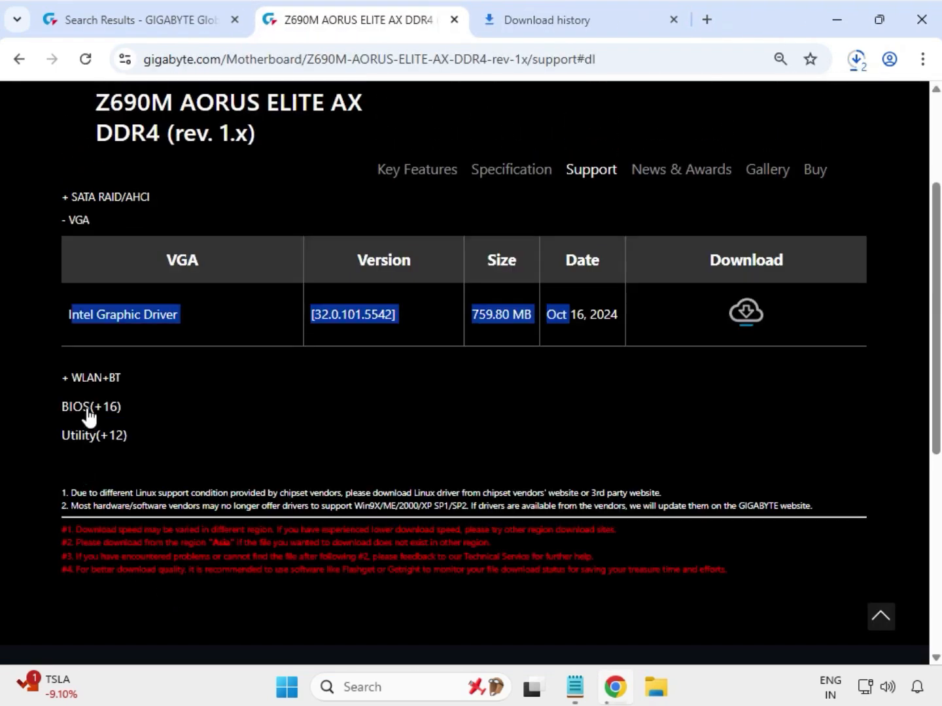
pyautogui.moveTo(121, 378); pyautogui.dragTo(81, 385)
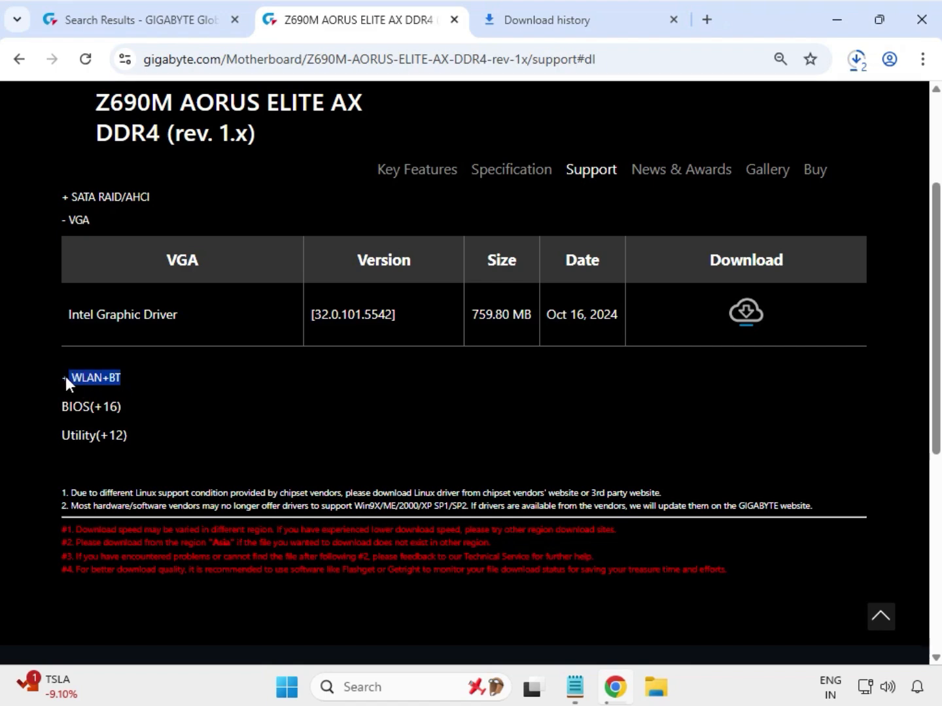
pyautogui.click(65, 376)
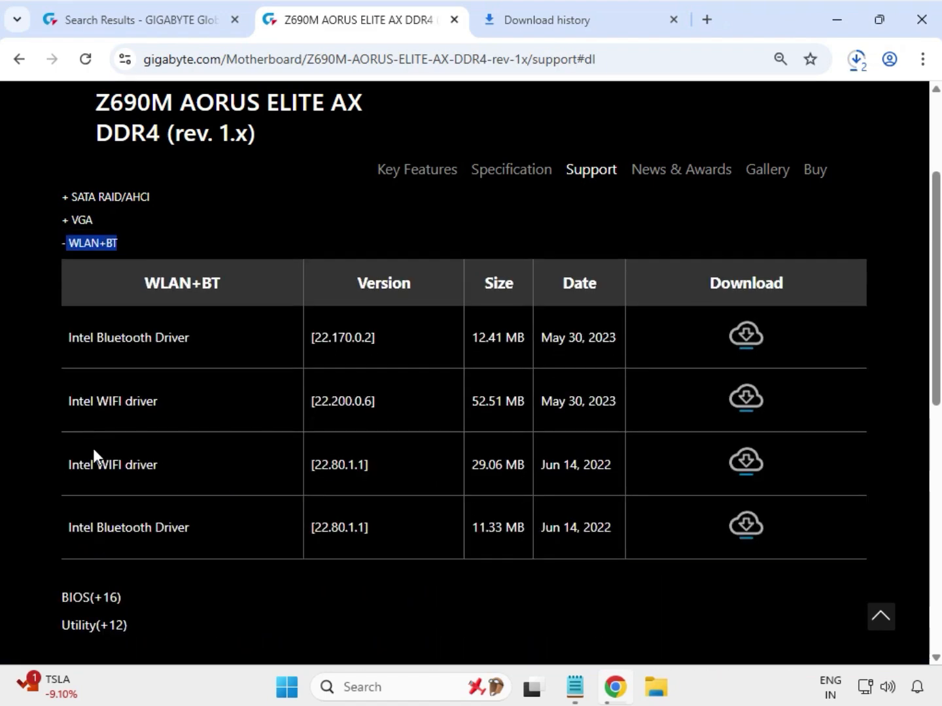
pyautogui.moveTo(97, 338); pyautogui.dragTo(232, 337)
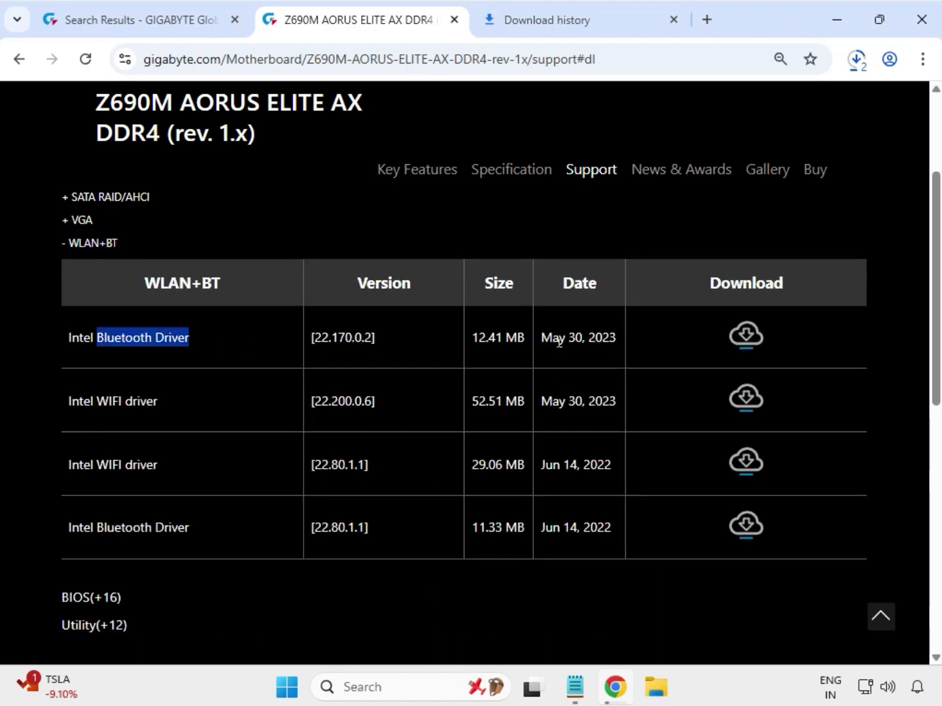
pyautogui.click(749, 338)
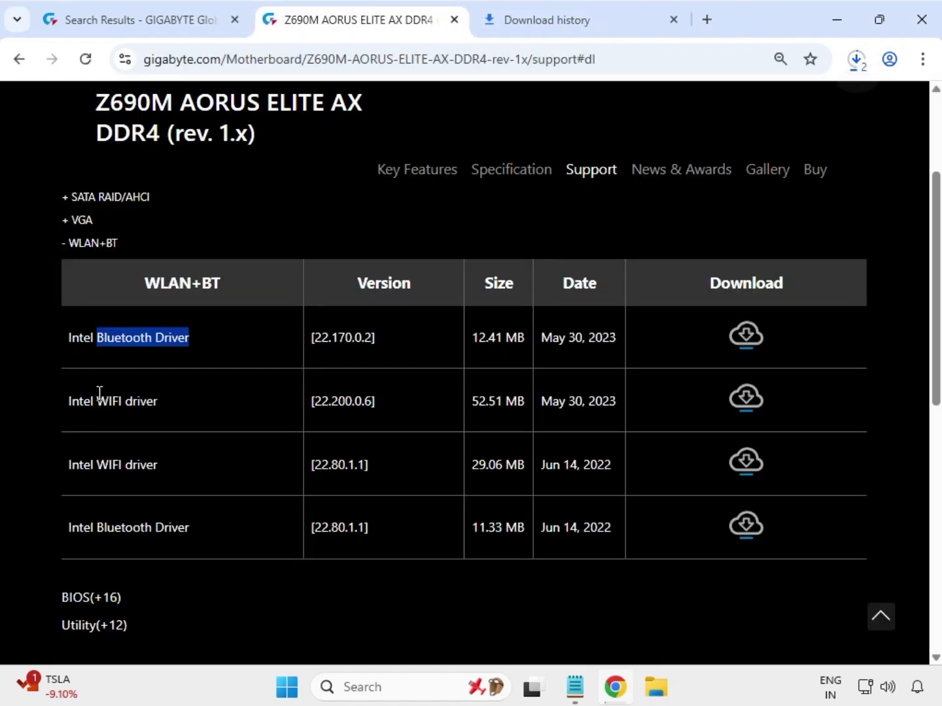
pyautogui.moveTo(97, 400); pyautogui.dragTo(225, 399)
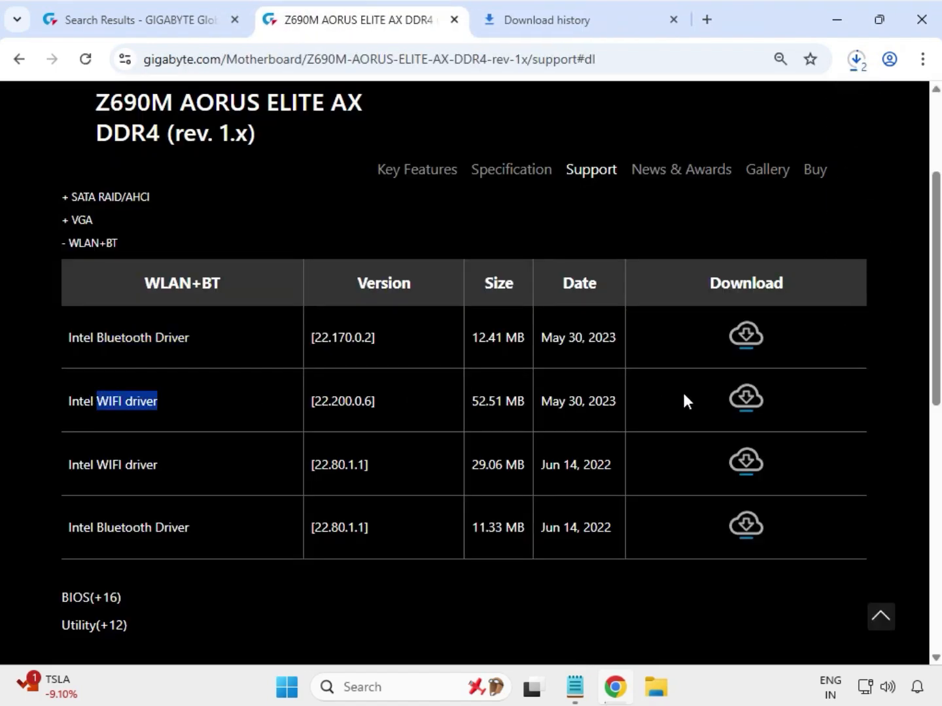
pyautogui.click(754, 397)
# - Open the recent download history and show the downloaded infupdate 10.1.19198.8339 archive in its folder
pyautogui.click(856, 61)
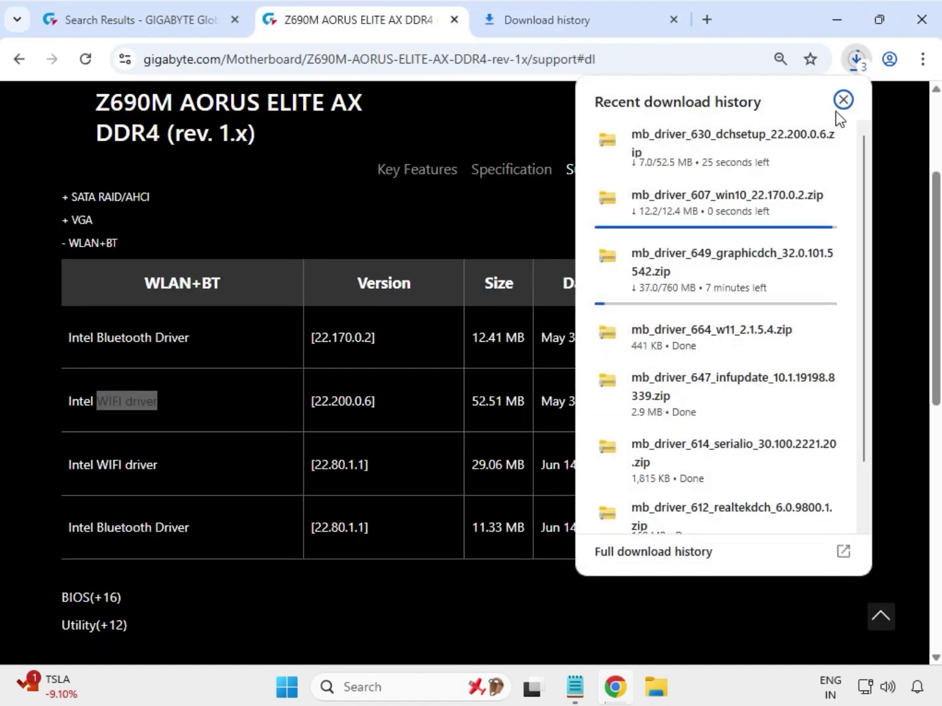
pyautogui.moveTo(785, 392)
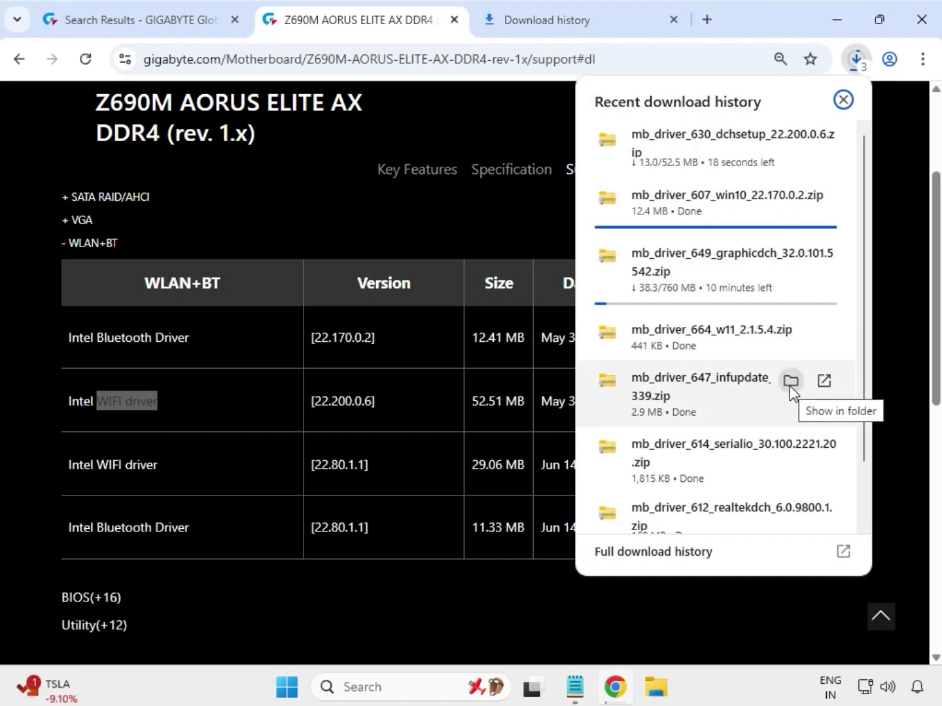
pyautogui.click(789, 381)
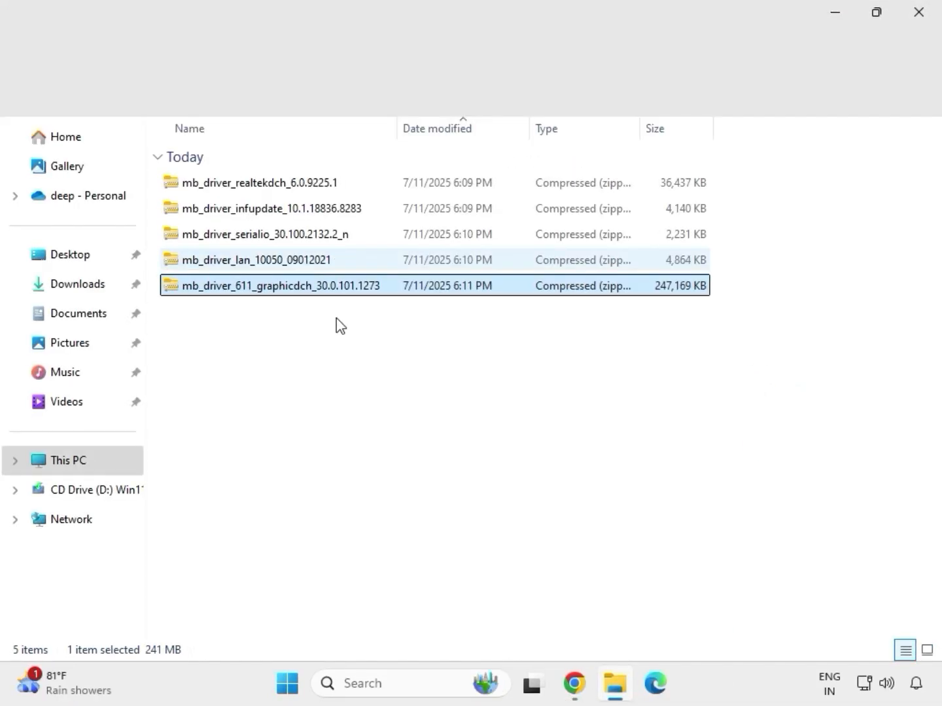
# - Extract the mb_driver_611_graphicdch_30.0.101.1273 archive to its default folder in Downloads and close the extracted folder's window
pyautogui.moveTo(336, 318); pyautogui.dragTo(291, 173)
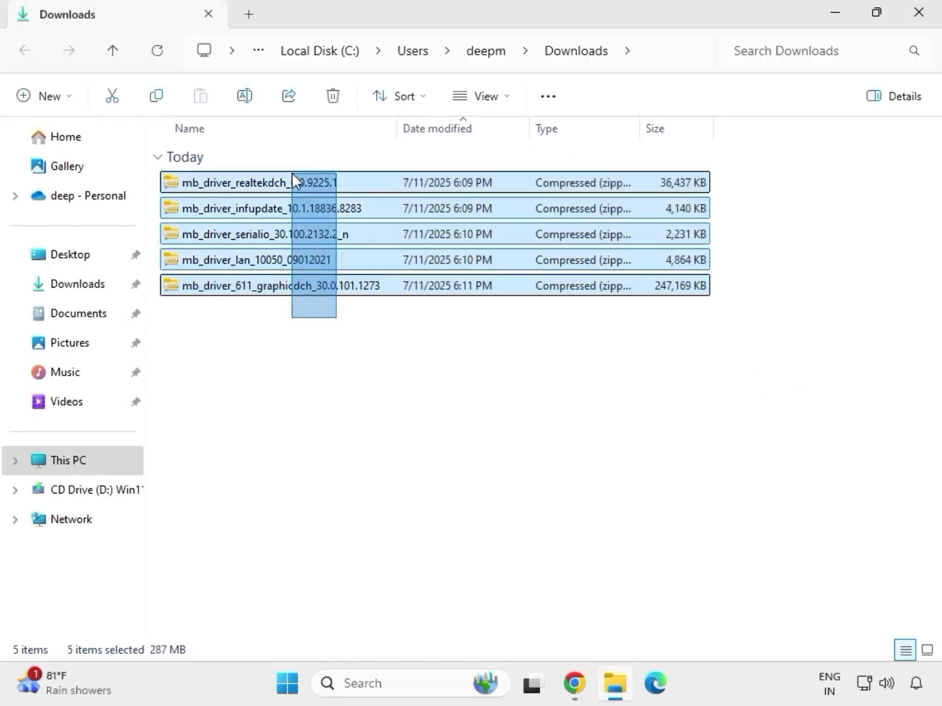
pyautogui.click(329, 288)
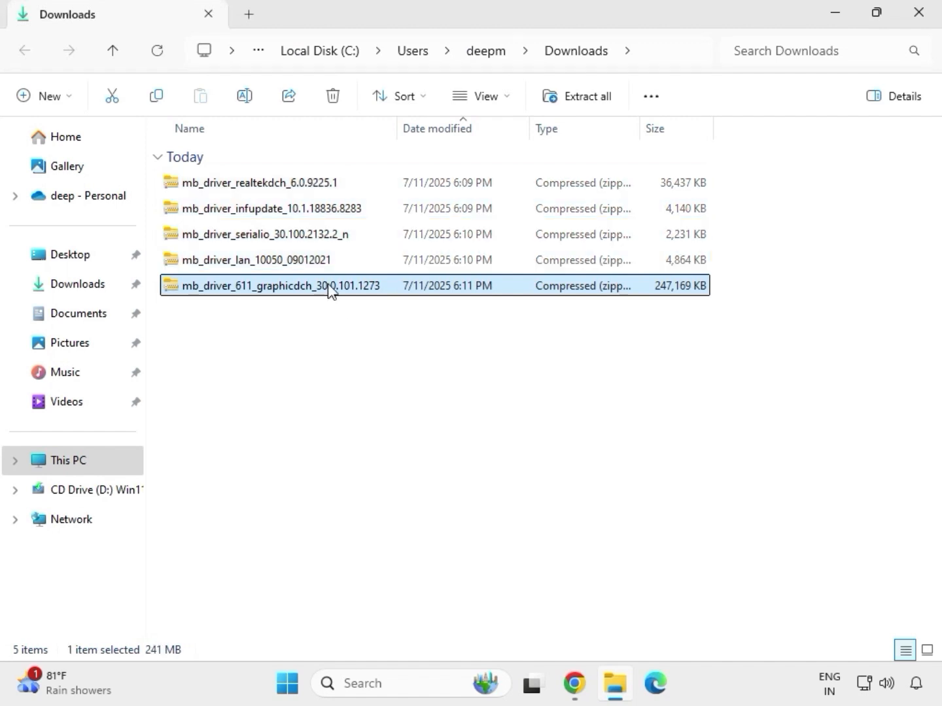
pyautogui.rightClick(329, 290)
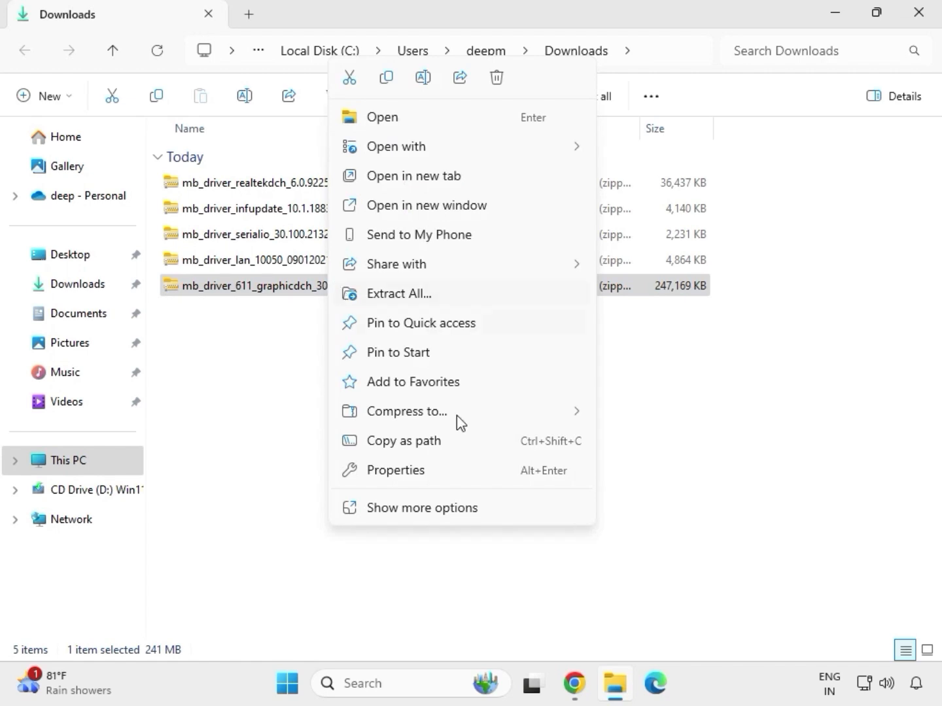
pyautogui.click(422, 509)
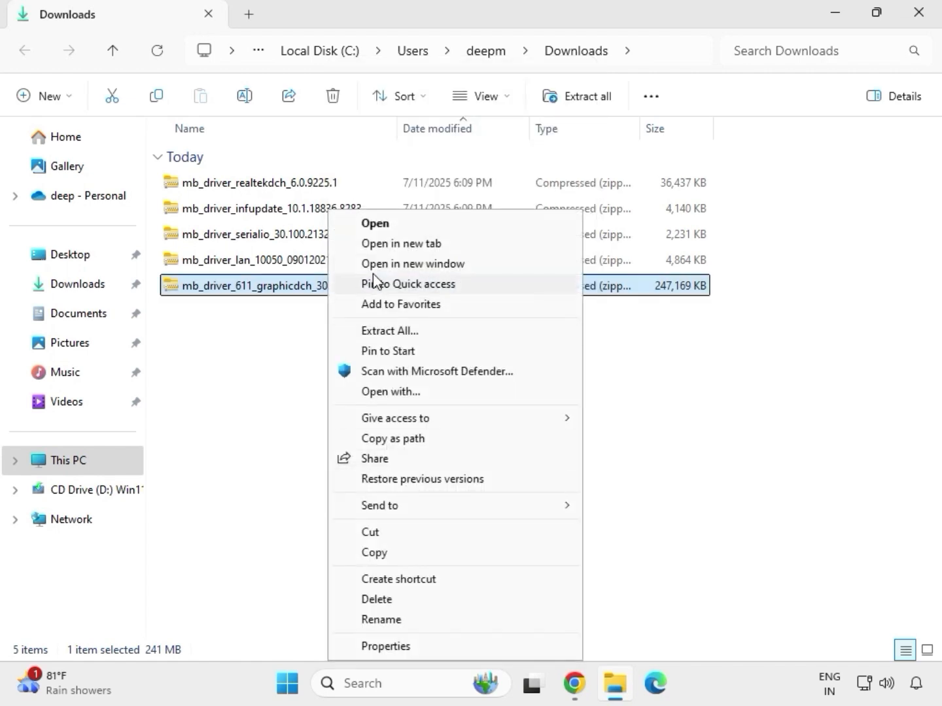
pyautogui.click(398, 333)
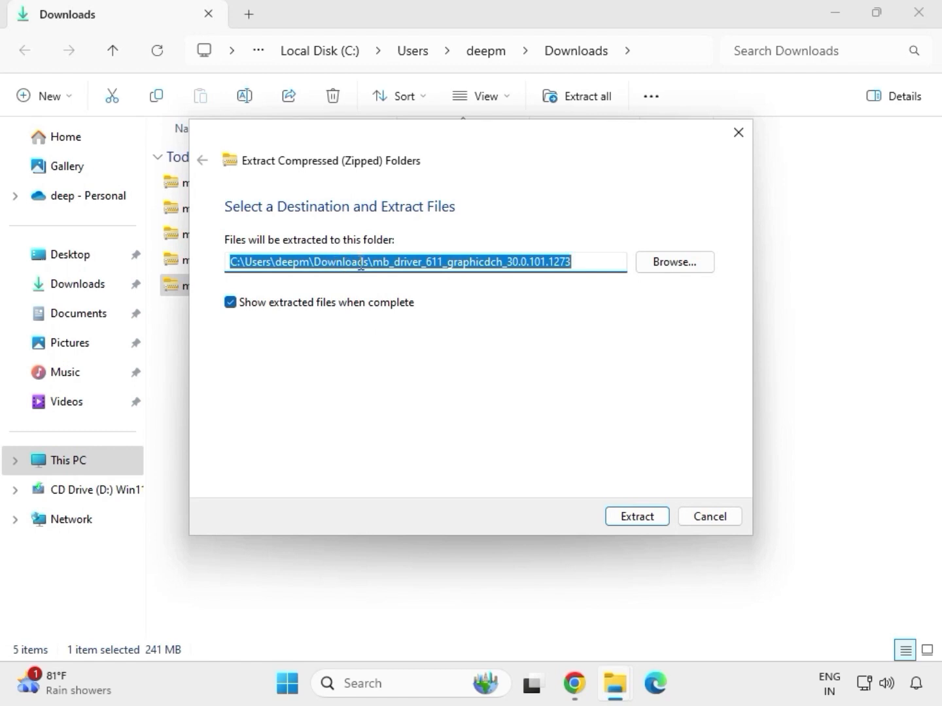
pyautogui.click(638, 516)
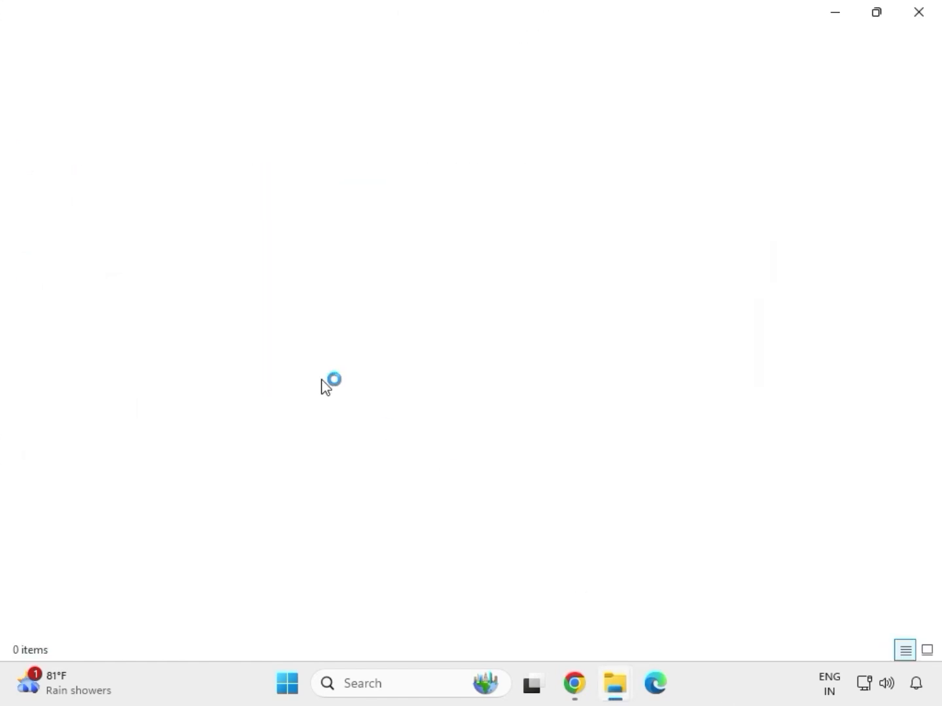
pyautogui.click(915, 20)
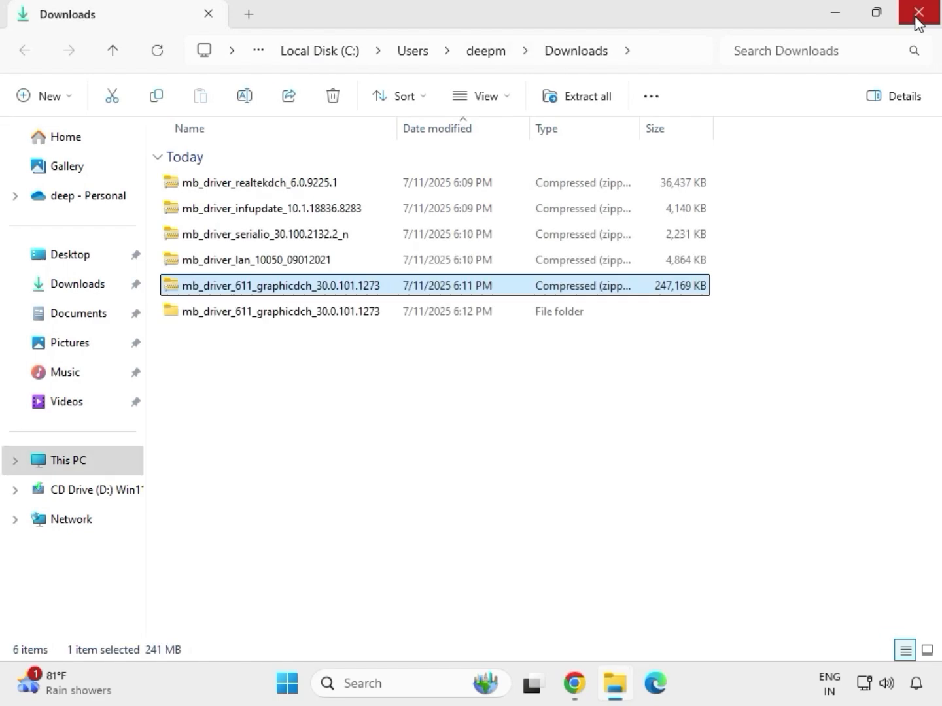
# - Extract the mb_driver_lan_10050_09012021 archive to its default folder and close the extracted folder's window
pyautogui.click(239, 264)
pyautogui.rightClick(238, 266)
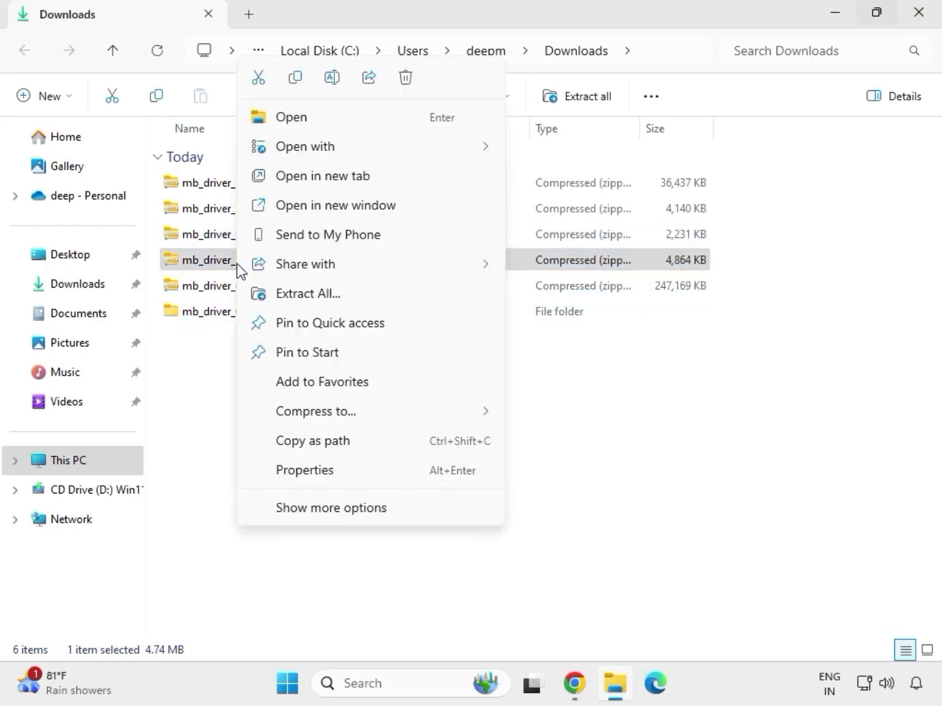
pyautogui.click(314, 509)
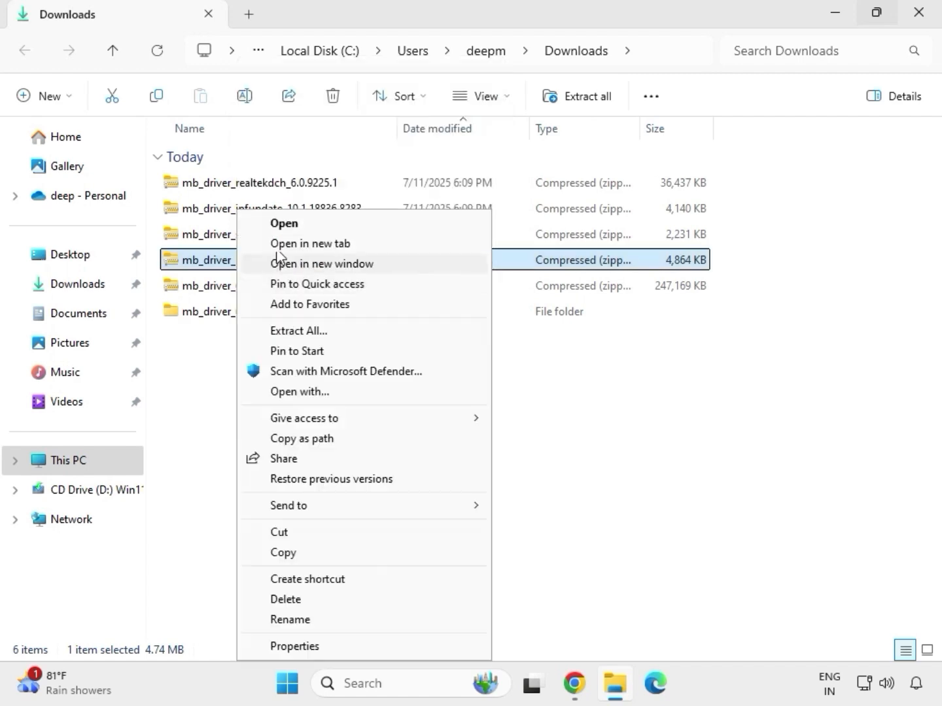
pyautogui.click(297, 333)
pyautogui.click(631, 519)
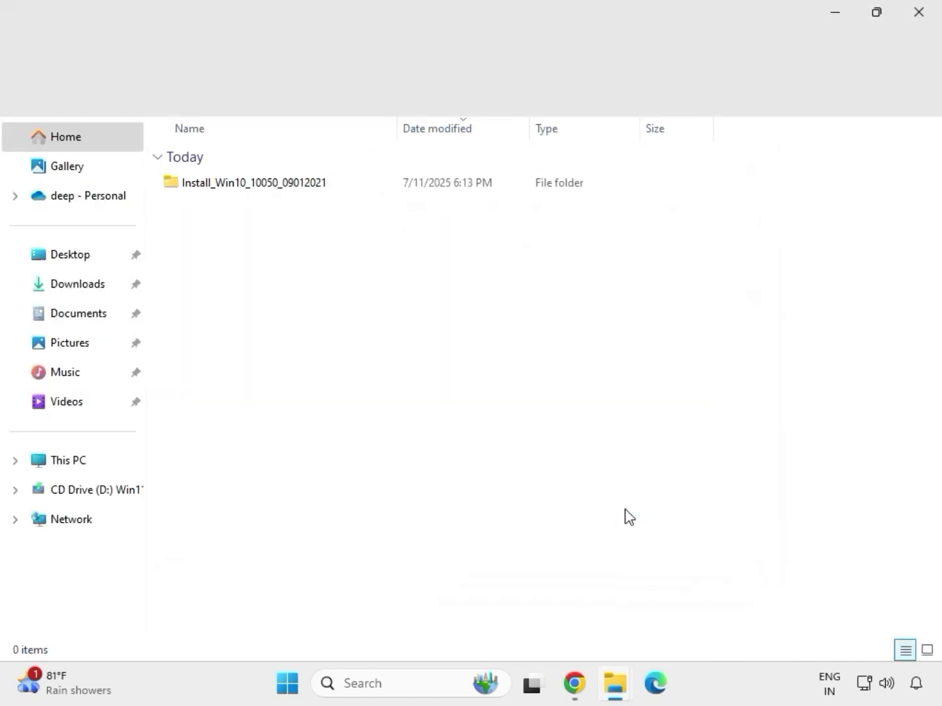
pyautogui.click(918, 14)
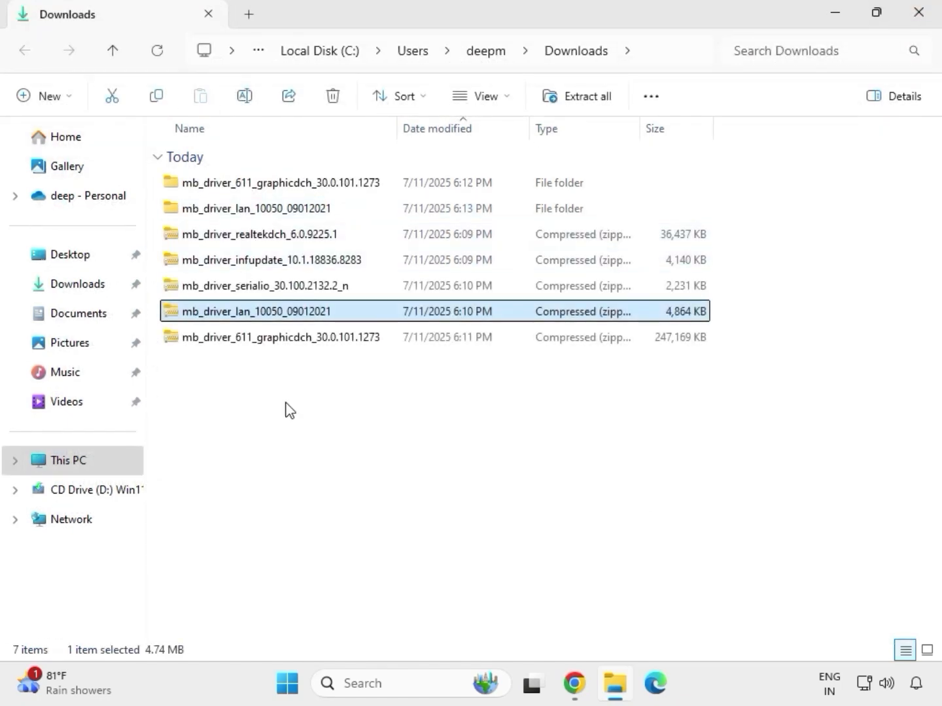
# - Extract the mb_driver_serialio_30.100.2132.2_n archive to its default folder and close the extracted folder's window
pyautogui.click(234, 296)
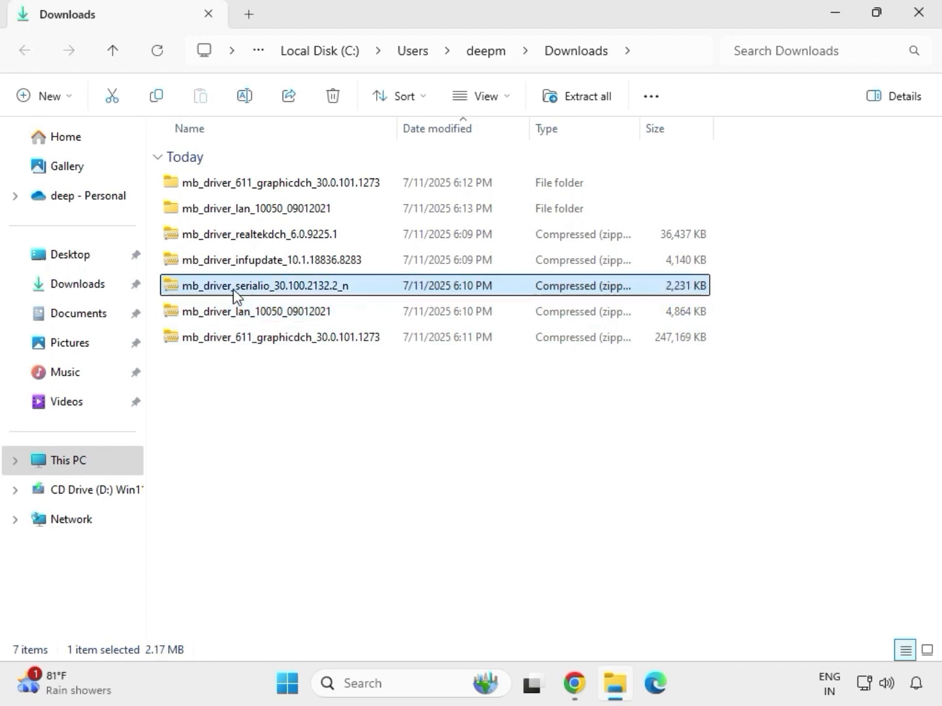
pyautogui.rightClick(234, 295)
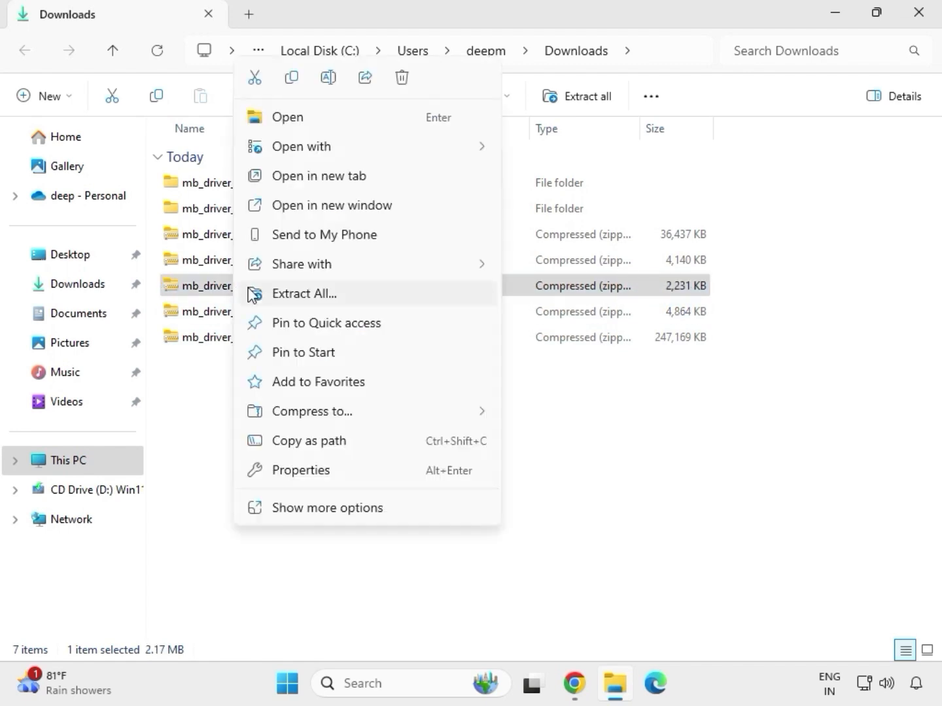
pyautogui.click(289, 294)
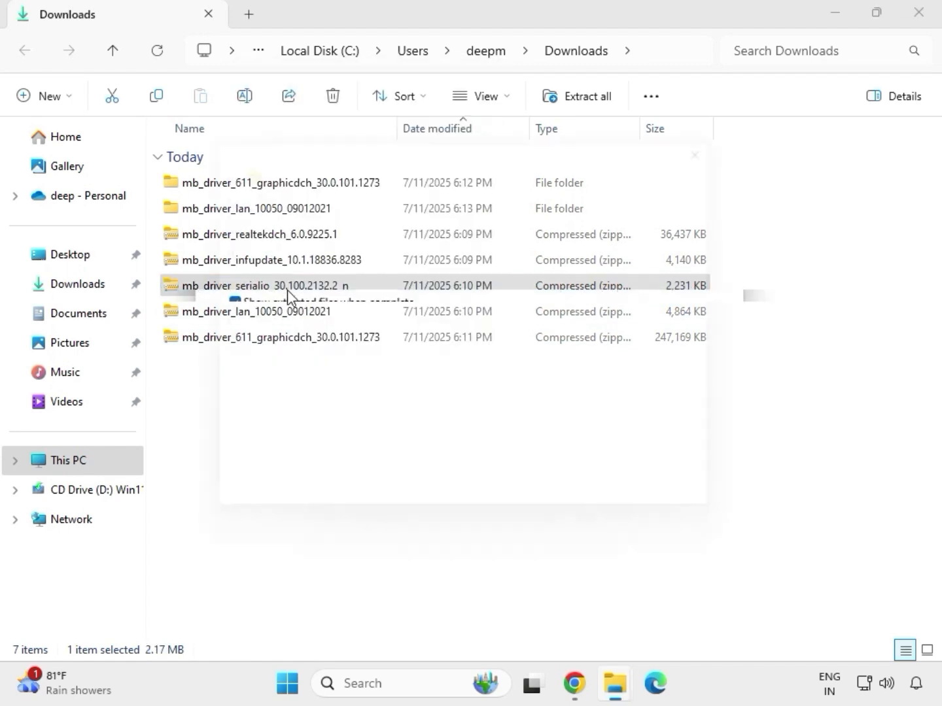
pyautogui.click(630, 518)
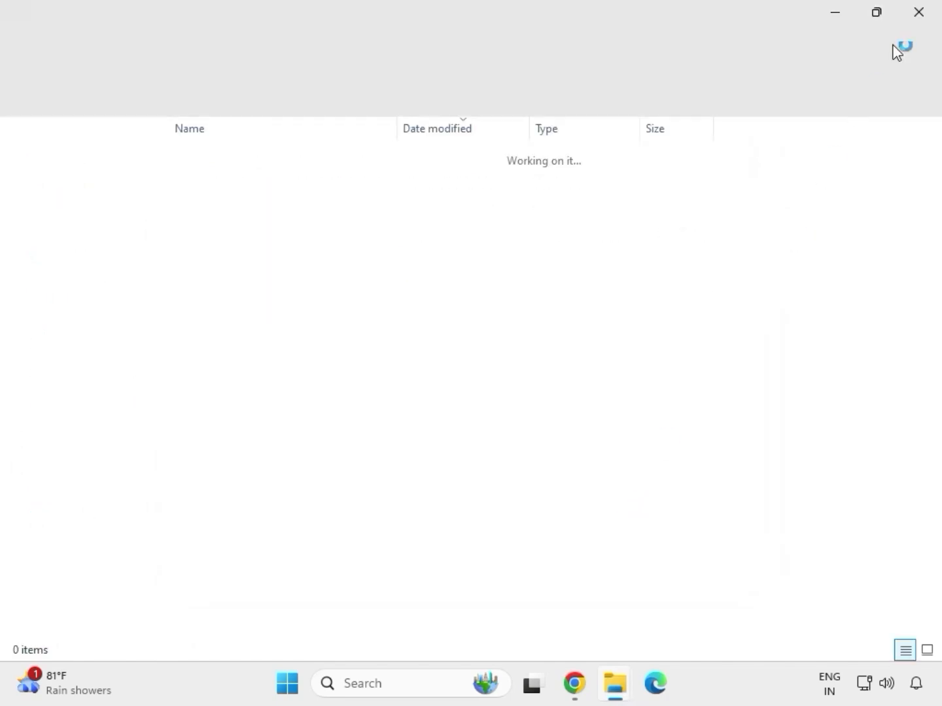
pyautogui.click(918, 14)
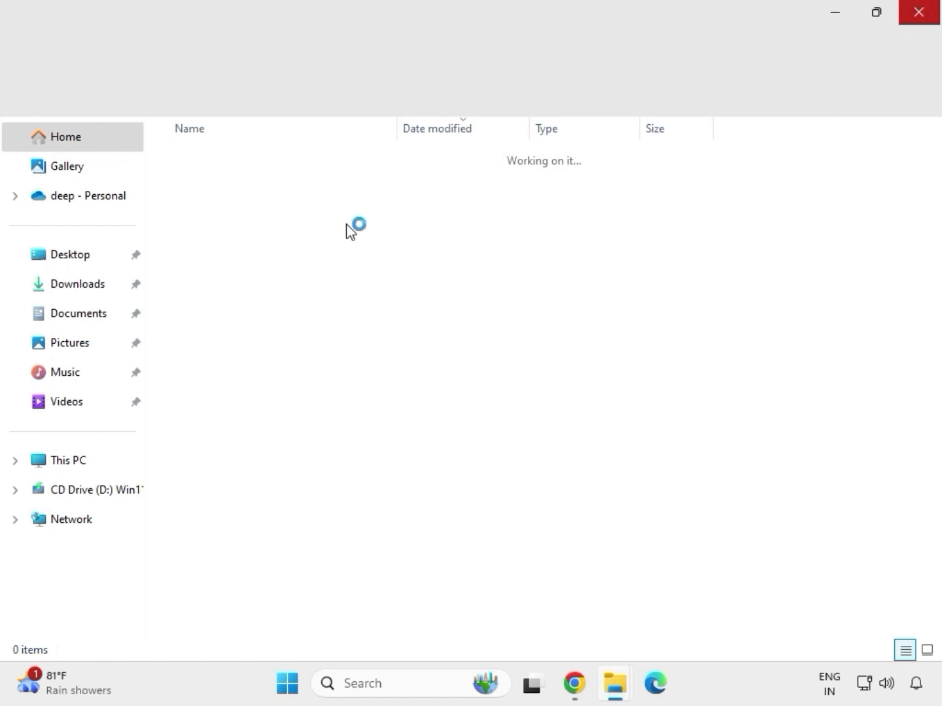
# - Extract the mb_driver_infupdate_10.1.18836.8283 archive to its default folder and close the extracted folder's window
pyautogui.click(244, 261)
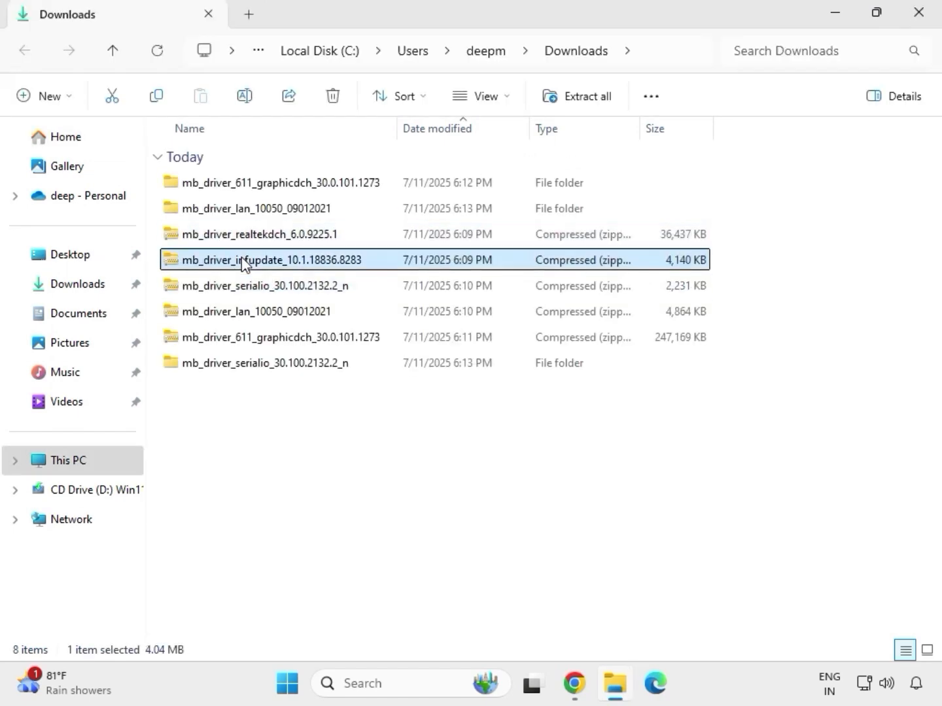
pyautogui.rightClick(242, 261)
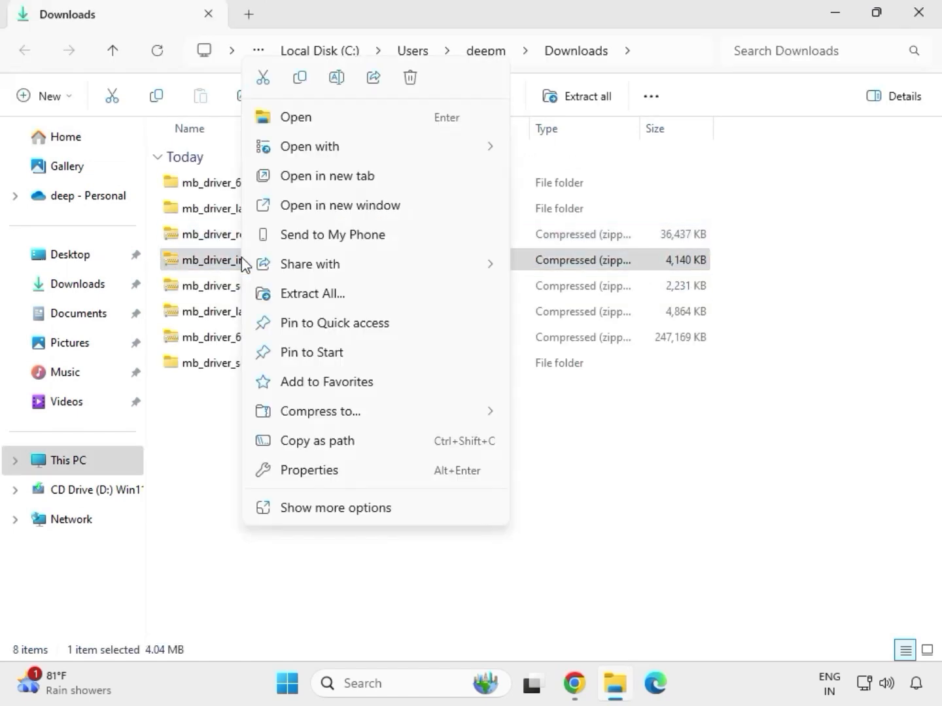
pyautogui.click(331, 294)
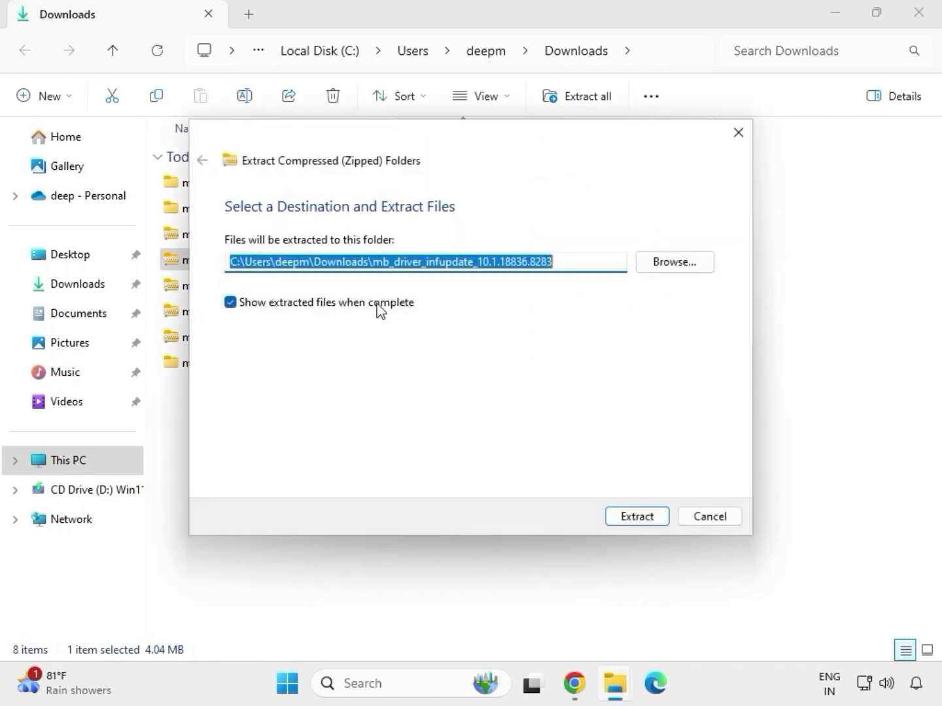
pyautogui.click(626, 519)
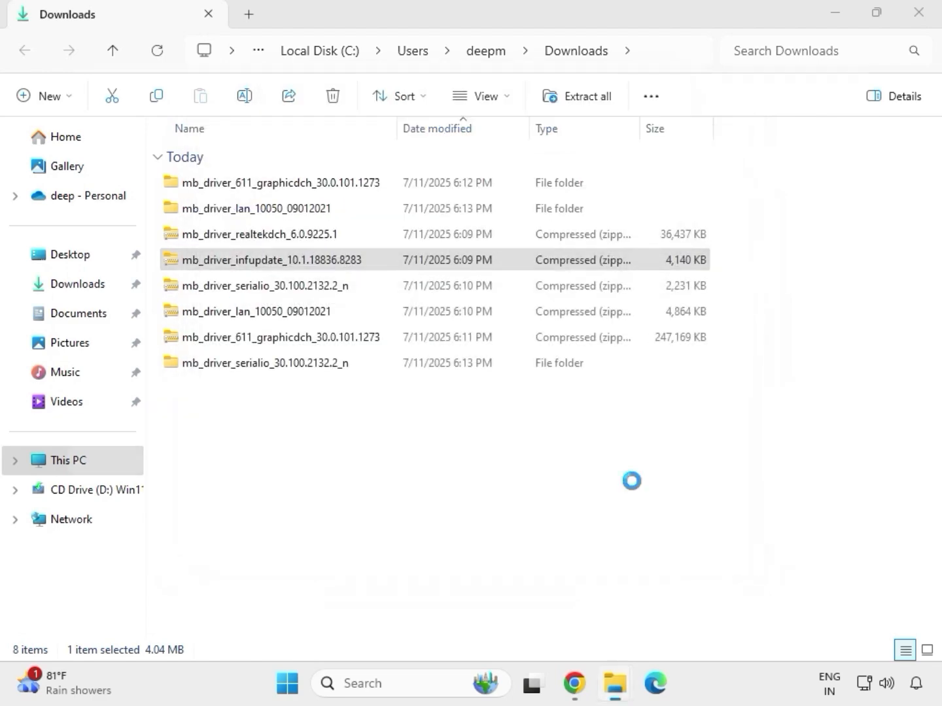
pyautogui.click(919, 15)
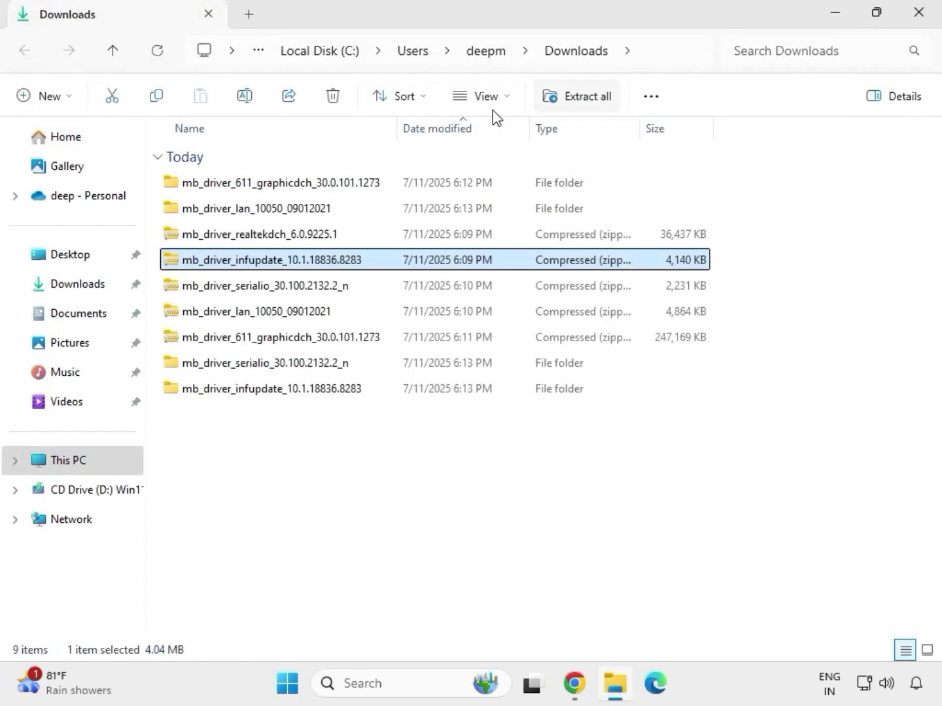
# - Extract the mb_driver_realtekdch_6.0.9225.1 archive to its default folder and close the extracted folder's window
pyautogui.click(253, 241)
pyautogui.rightClick(254, 240)
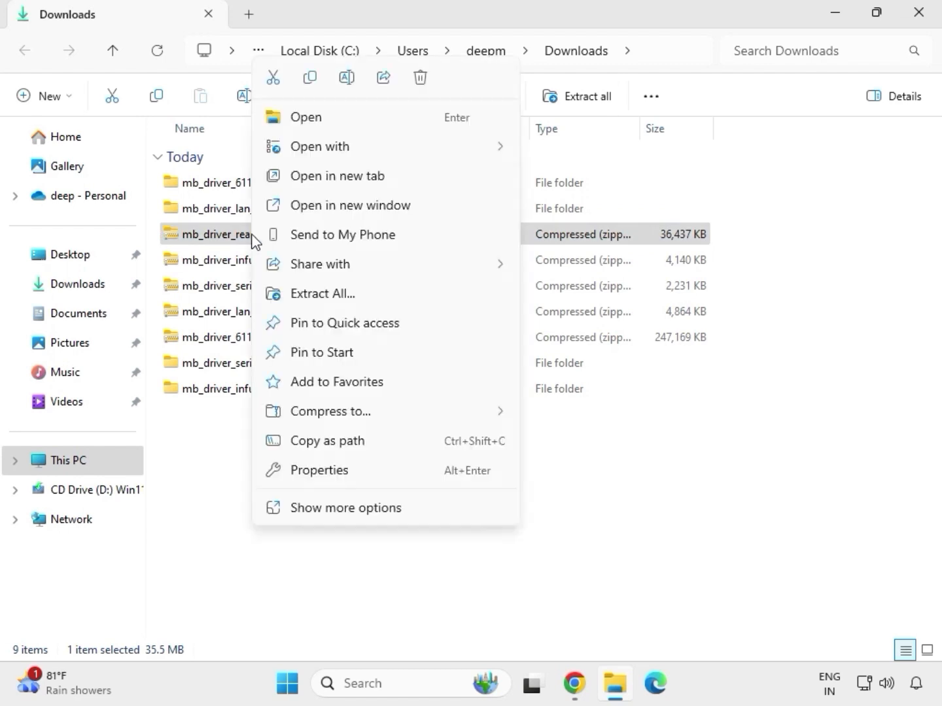
pyautogui.click(309, 294)
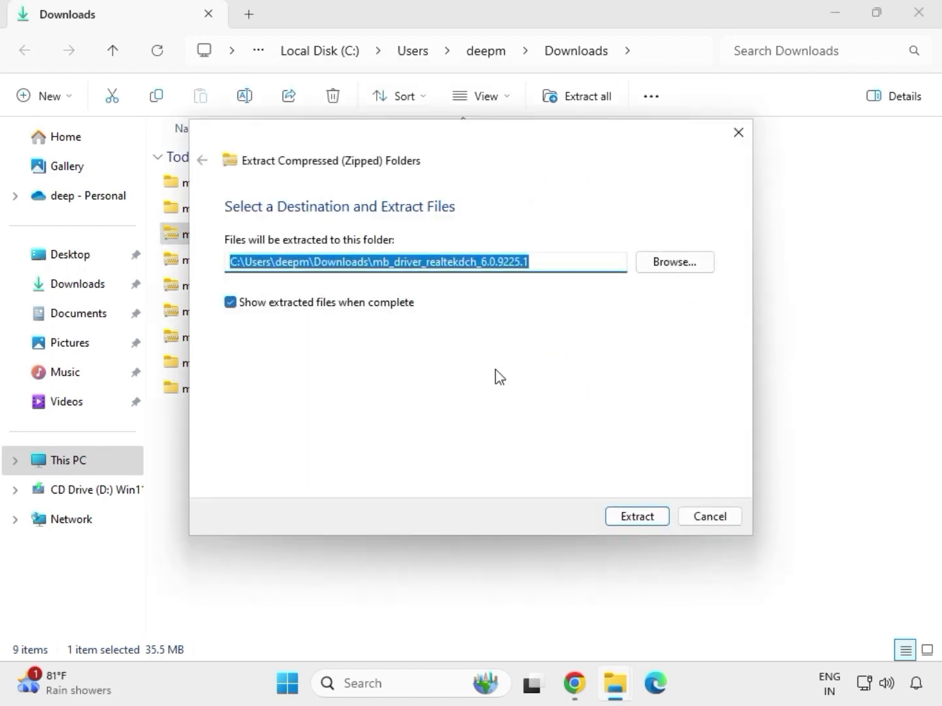
pyautogui.click(616, 516)
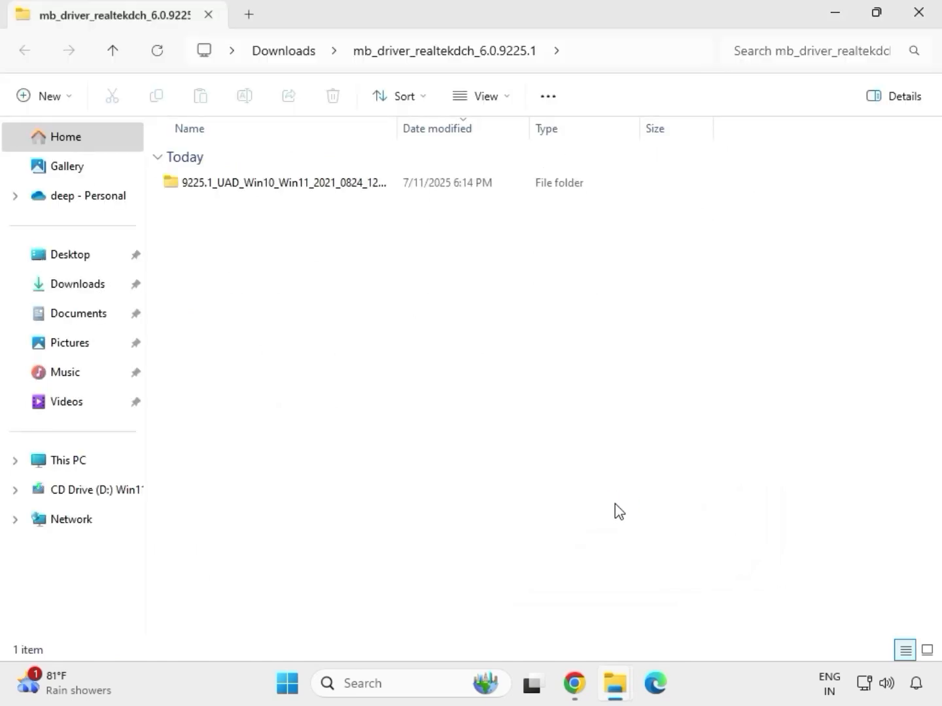
pyautogui.click(920, 19)
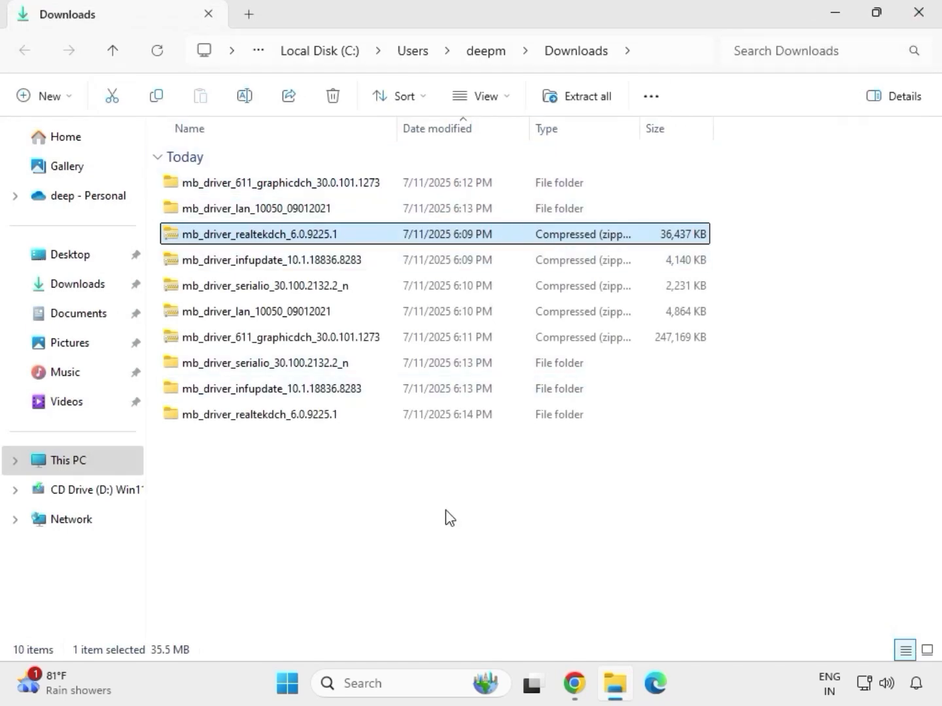
# - Refresh the file listing of the Downloads folder
pyautogui.click(445, 522)
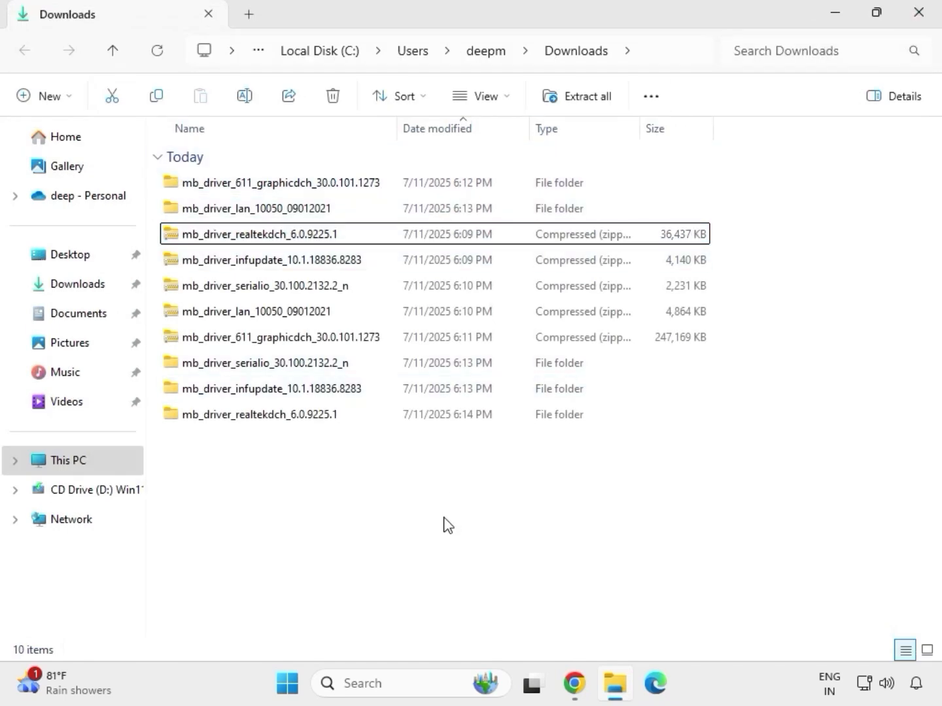
pyautogui.rightClick(396, 486)
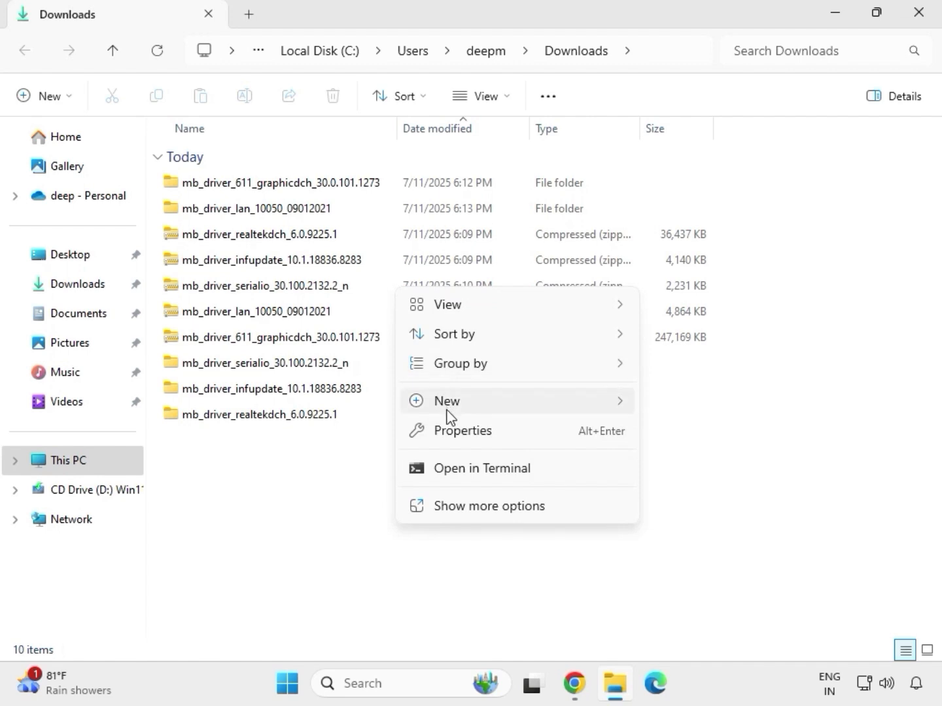
pyautogui.moveTo(444, 413)
pyautogui.click(374, 466)
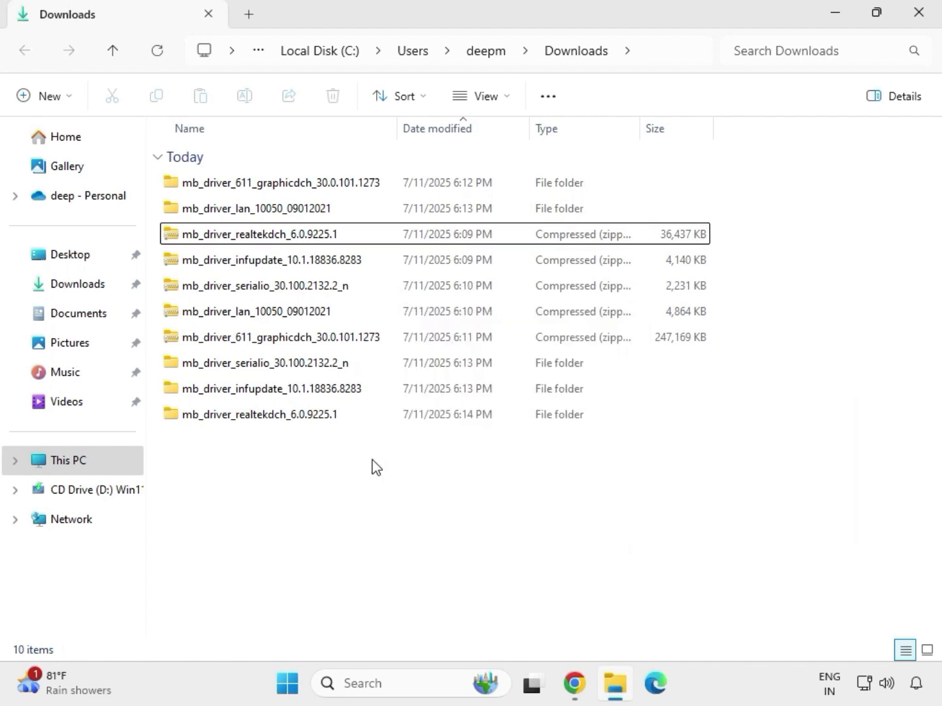
pyautogui.rightClick(374, 468)
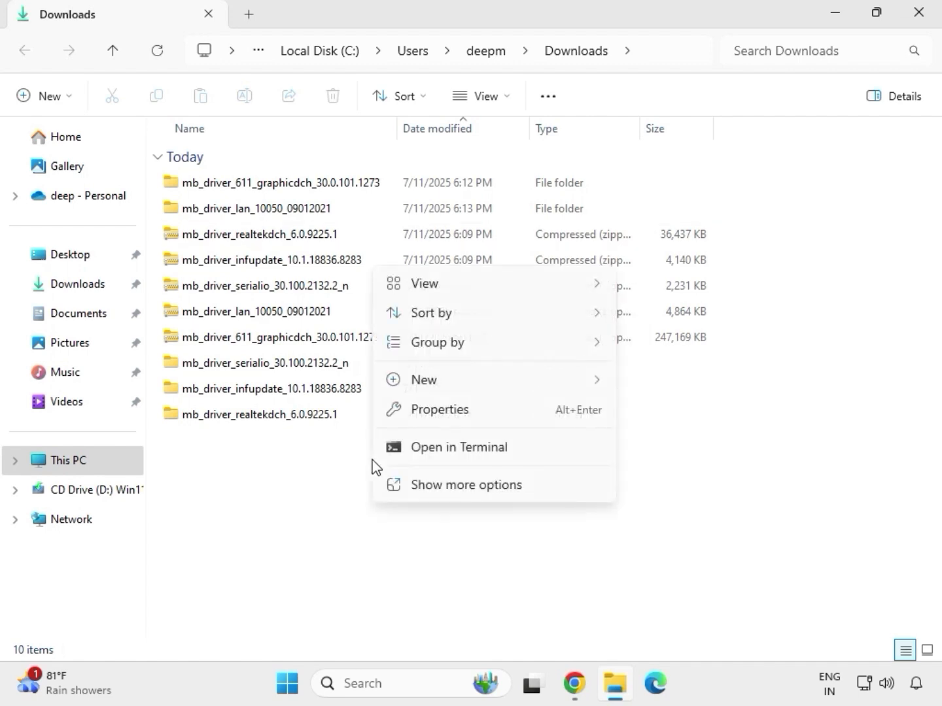
pyautogui.click(432, 484)
pyautogui.click(433, 289)
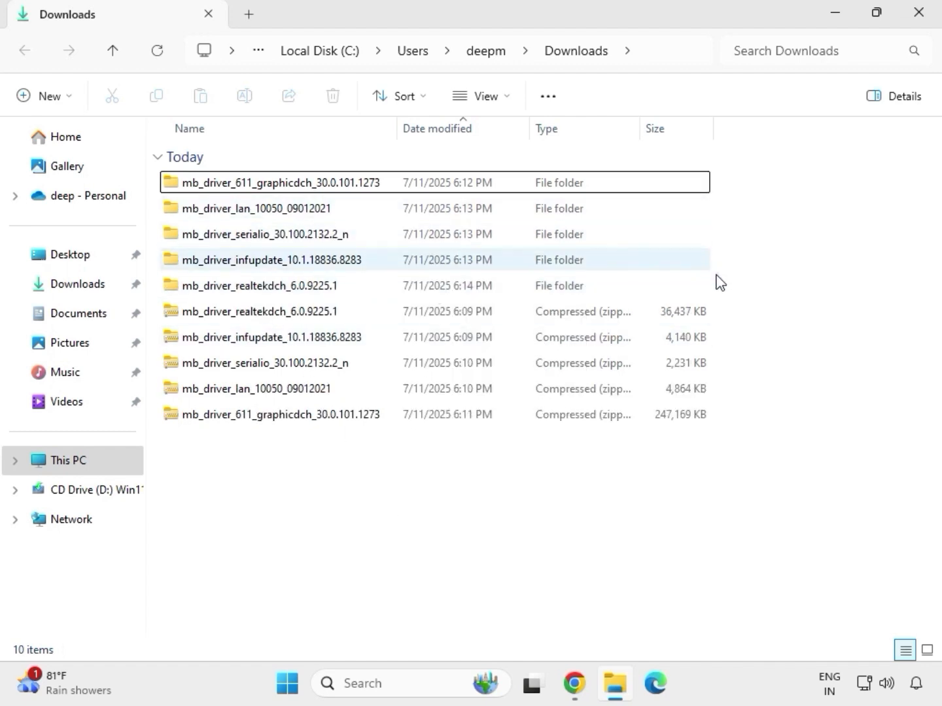
# - Run the mb_driver_611_graphicdch_30.0.101.1273 application as administrator from its extracted folder and allow it to make changes
pyautogui.moveTo(726, 301); pyautogui.dragTo(469, 196)
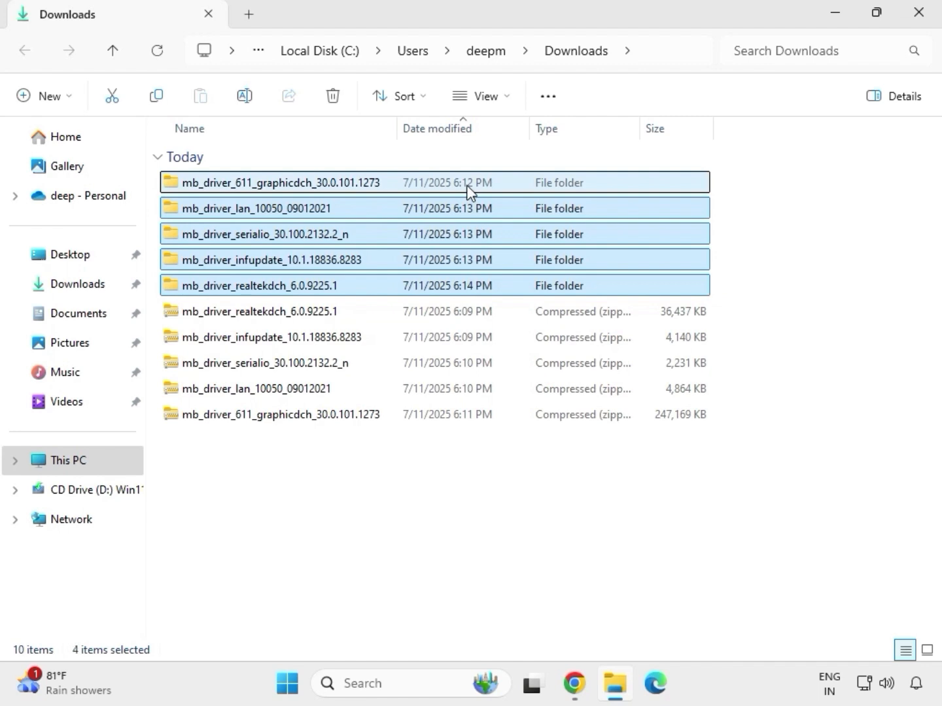
pyautogui.click(304, 190)
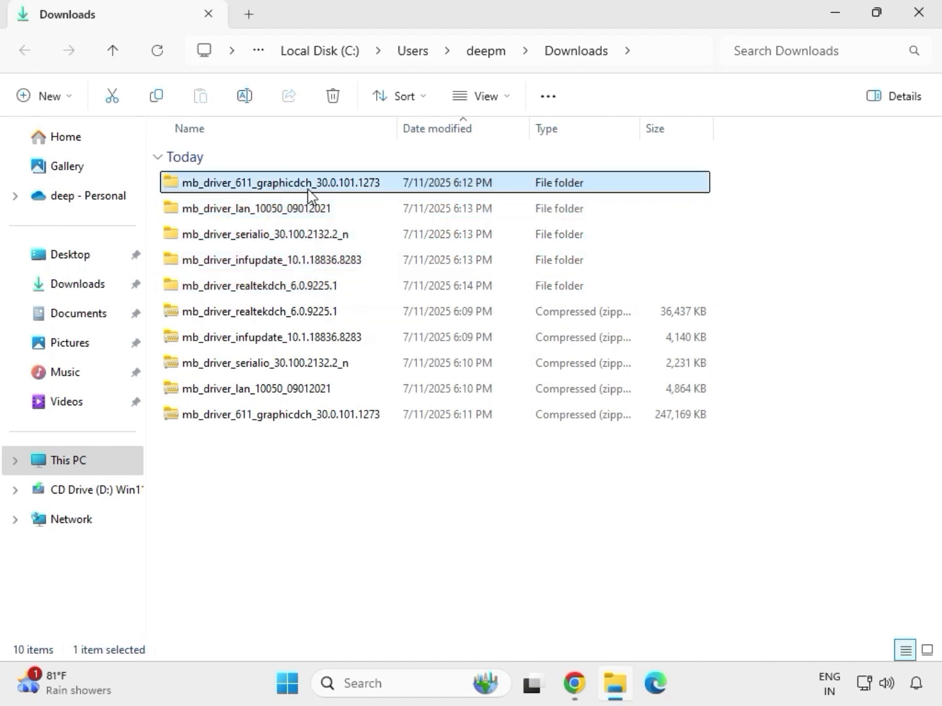
pyautogui.doubleClick(304, 187)
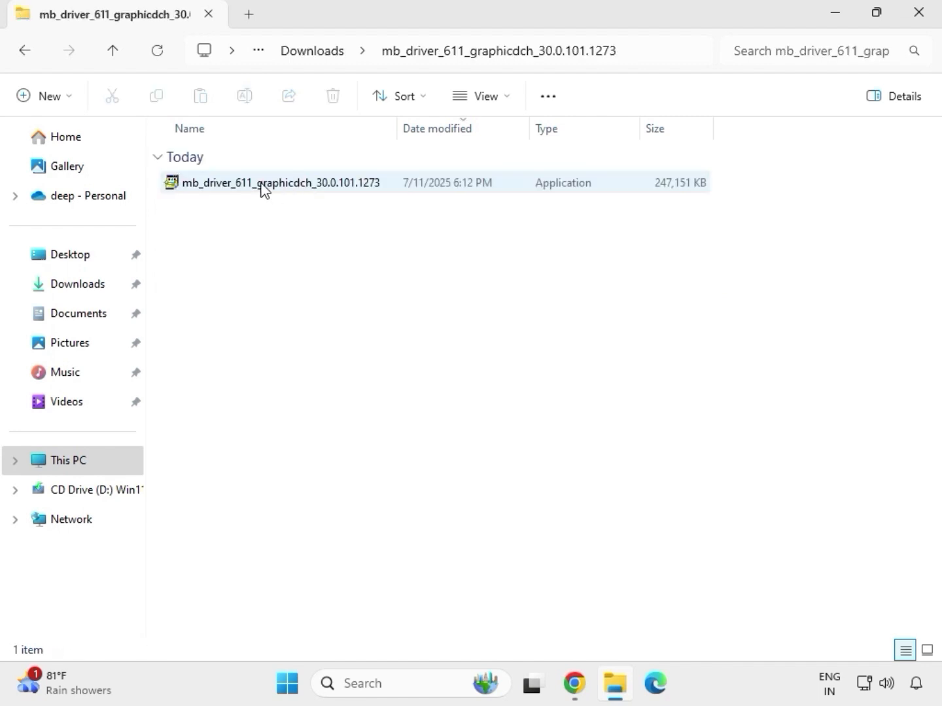
pyautogui.click(263, 189)
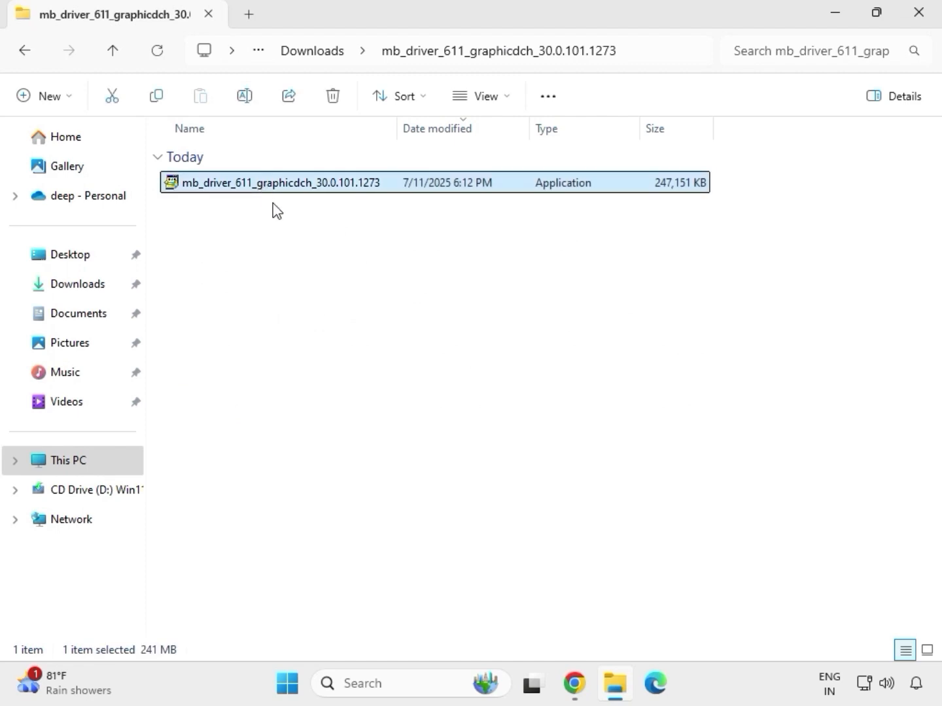
pyautogui.rightClick(281, 216)
pyautogui.click(347, 335)
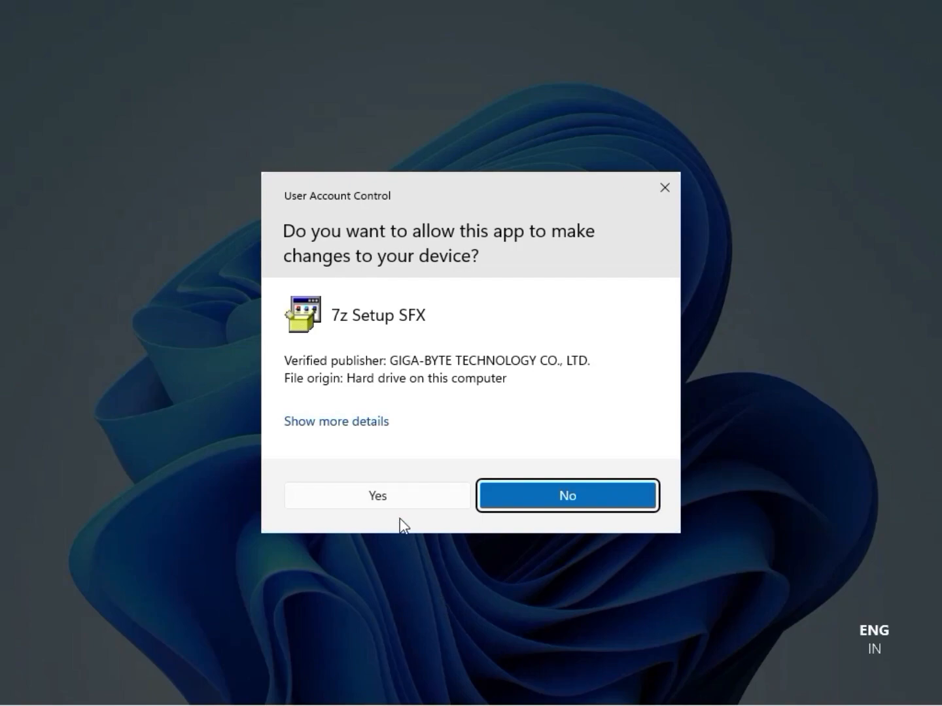
pyautogui.click(393, 496)
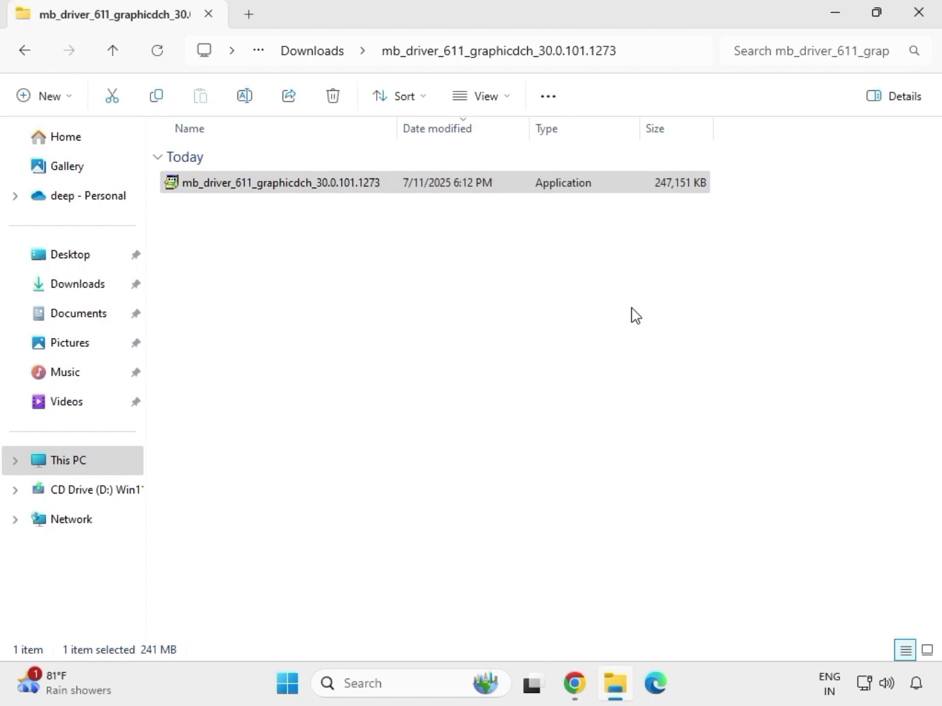
# - Close the graphics driver folder's window and reopen the Downloads folder in File Explorer
pyautogui.click(929, 20)
pyautogui.click(618, 698)
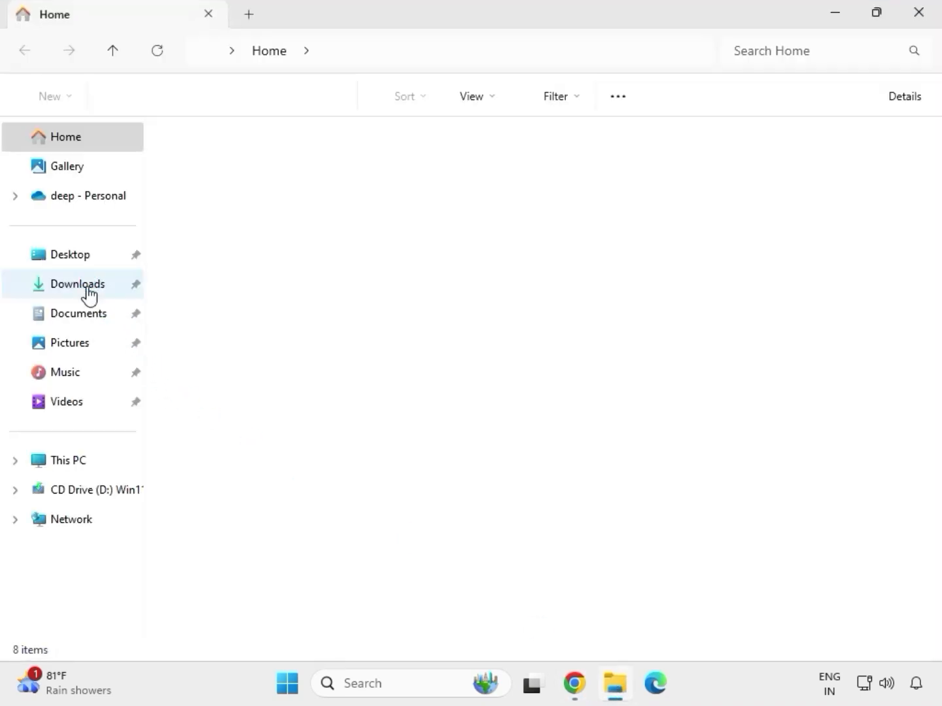
pyautogui.click(87, 286)
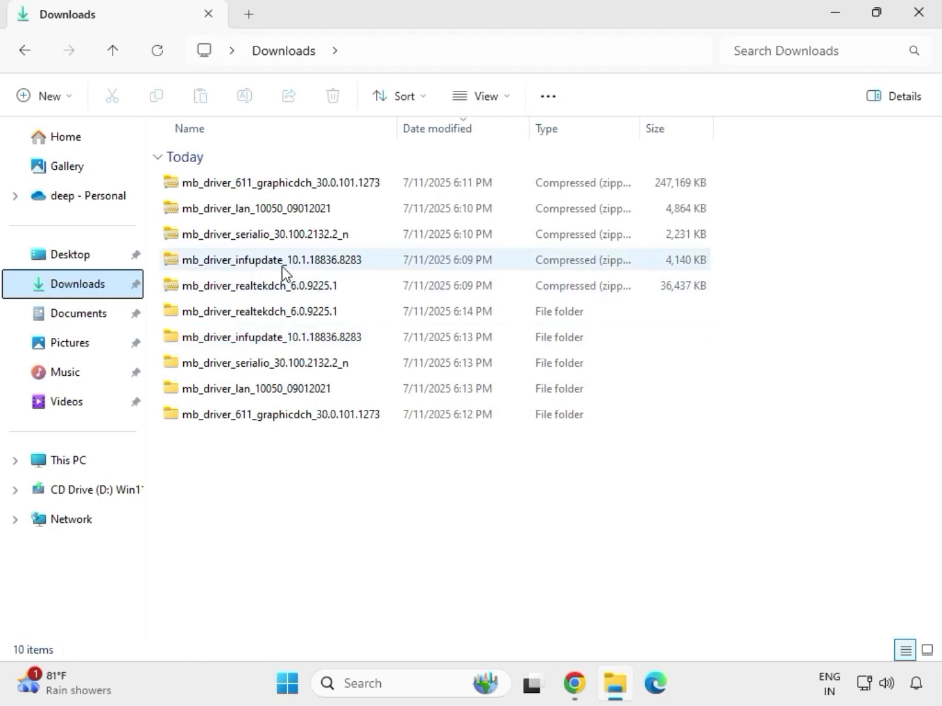
pyautogui.click(269, 321)
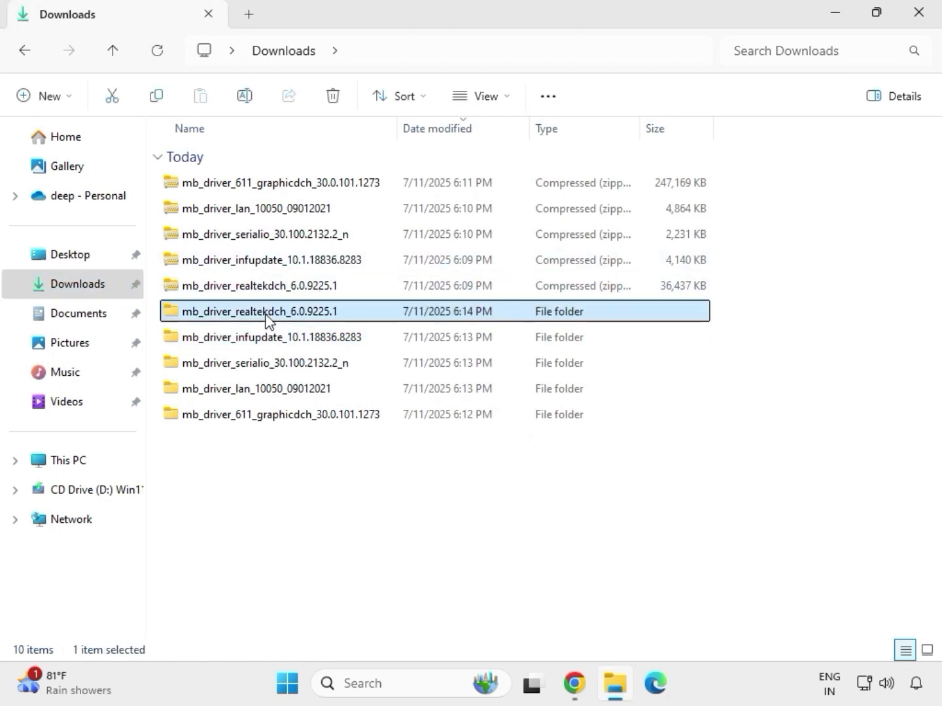
pyautogui.click(305, 416)
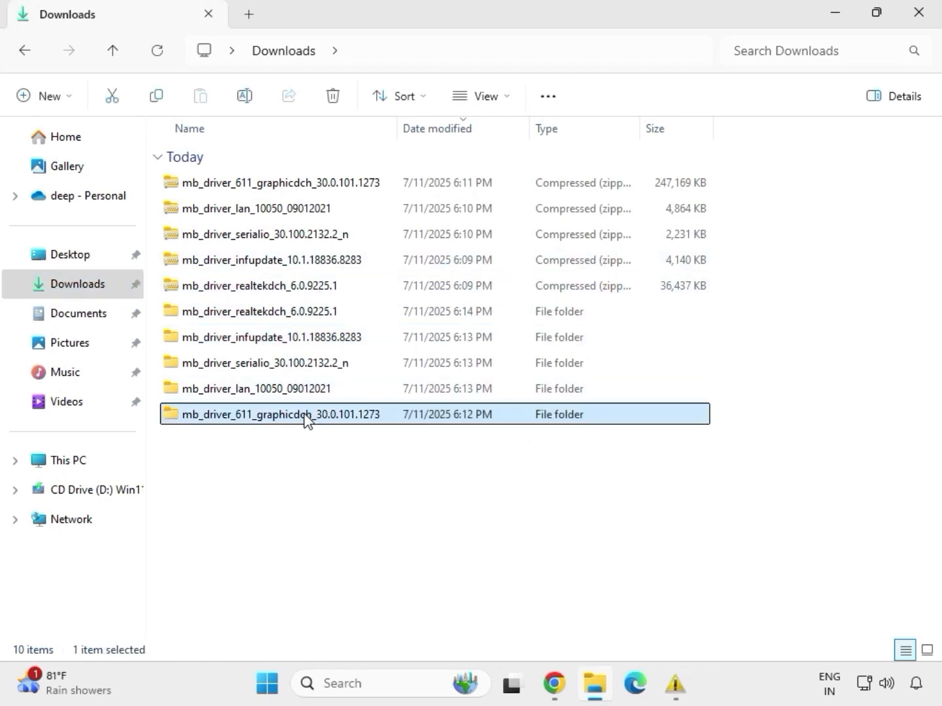
# - Launch the Install_Win10_10050_09012021 application from the extracted mb_driver_lan_10050_09012021 folder and allow it to make changes
pyautogui.click(297, 392)
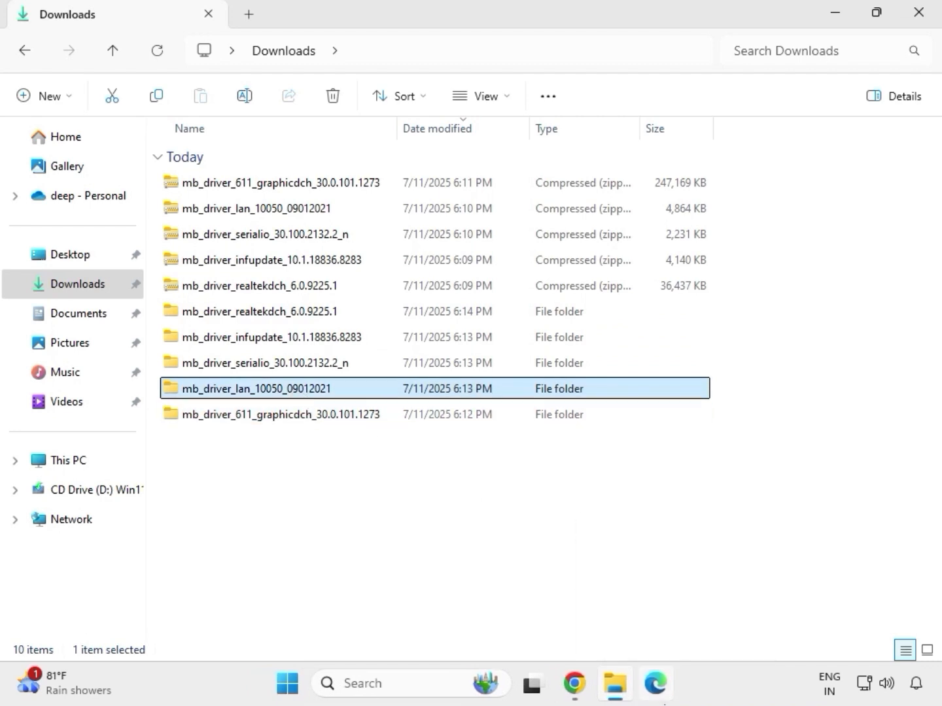
pyautogui.doubleClick(294, 393)
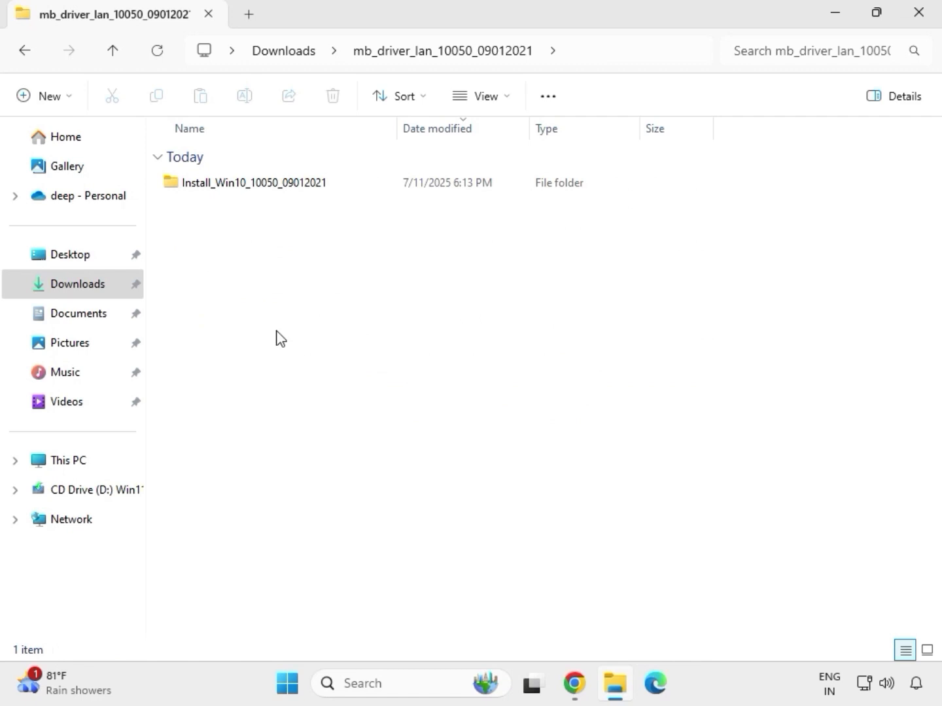
pyautogui.doubleClick(236, 191)
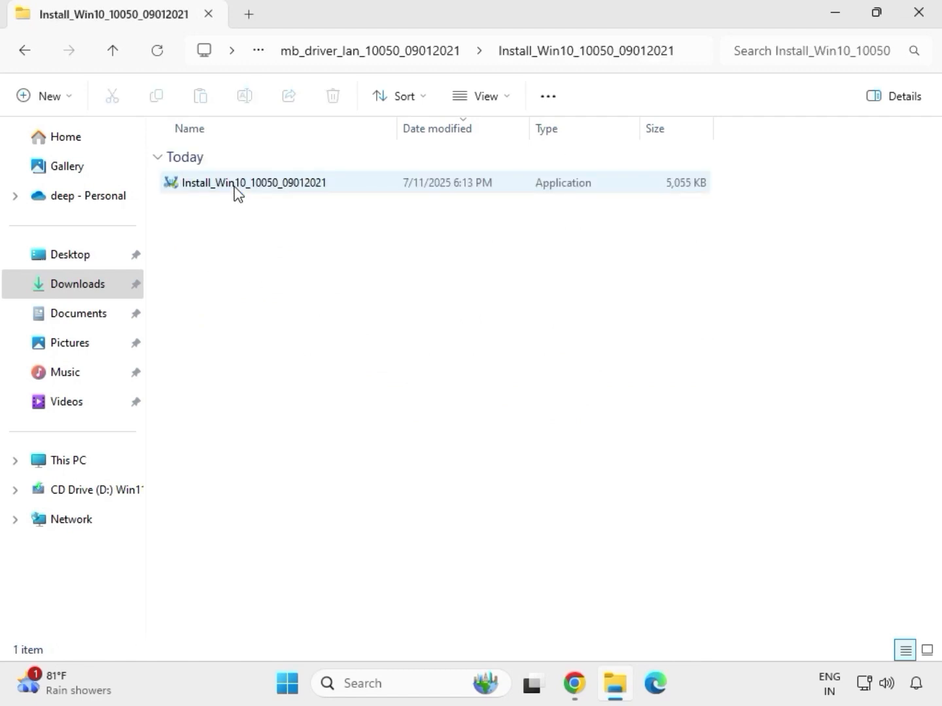
pyautogui.doubleClick(235, 188)
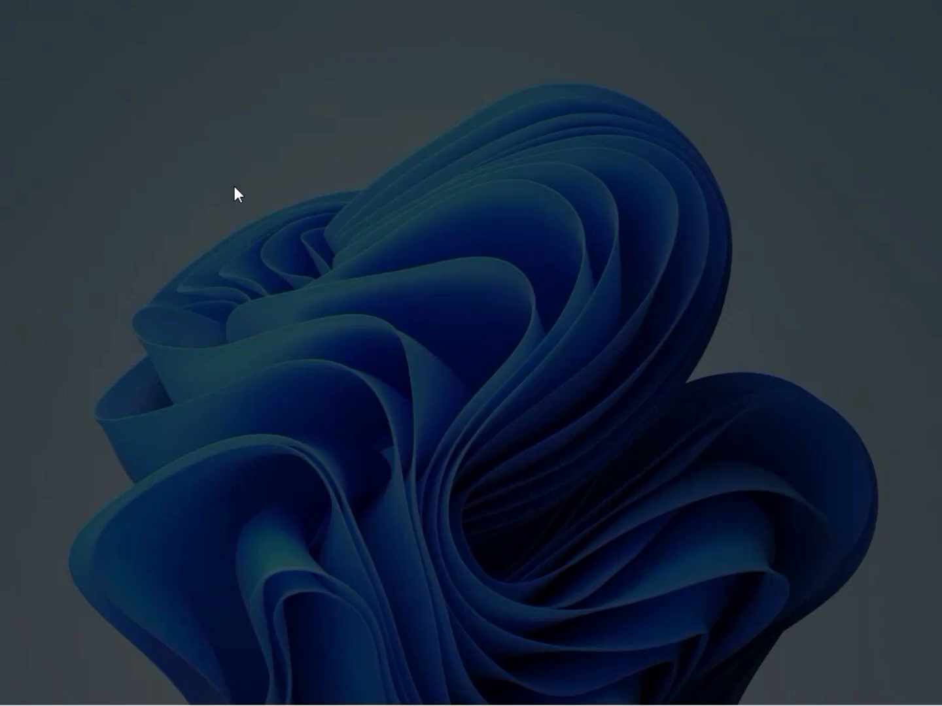
pyautogui.click(367, 497)
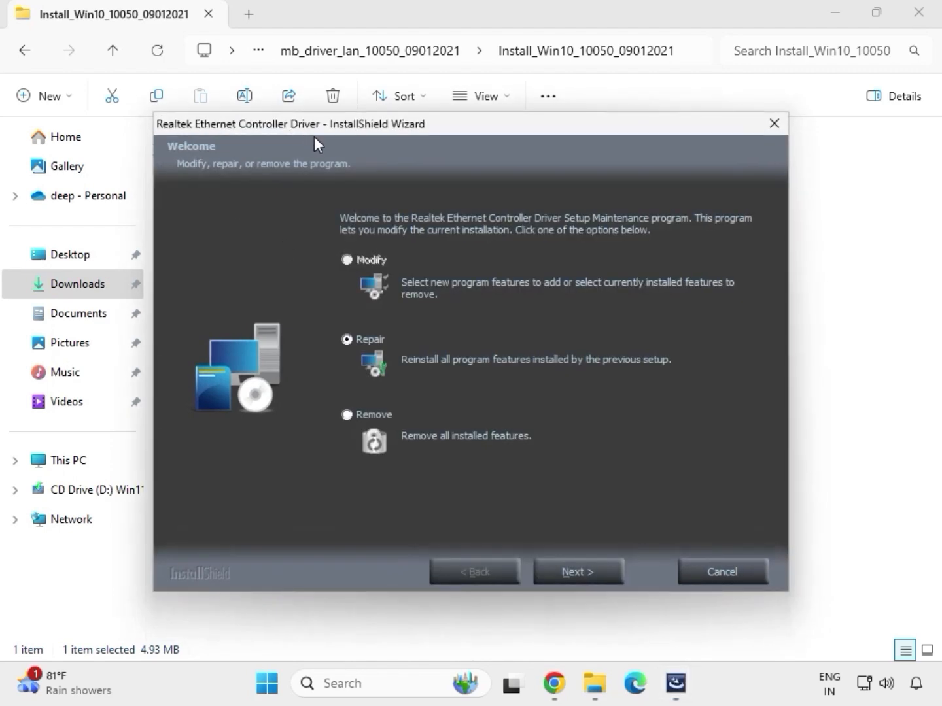
# - Run the Repair option for the Realtek Ethernet Controller Driver and finish the InstallShield Wizard
pyautogui.click(601, 574)
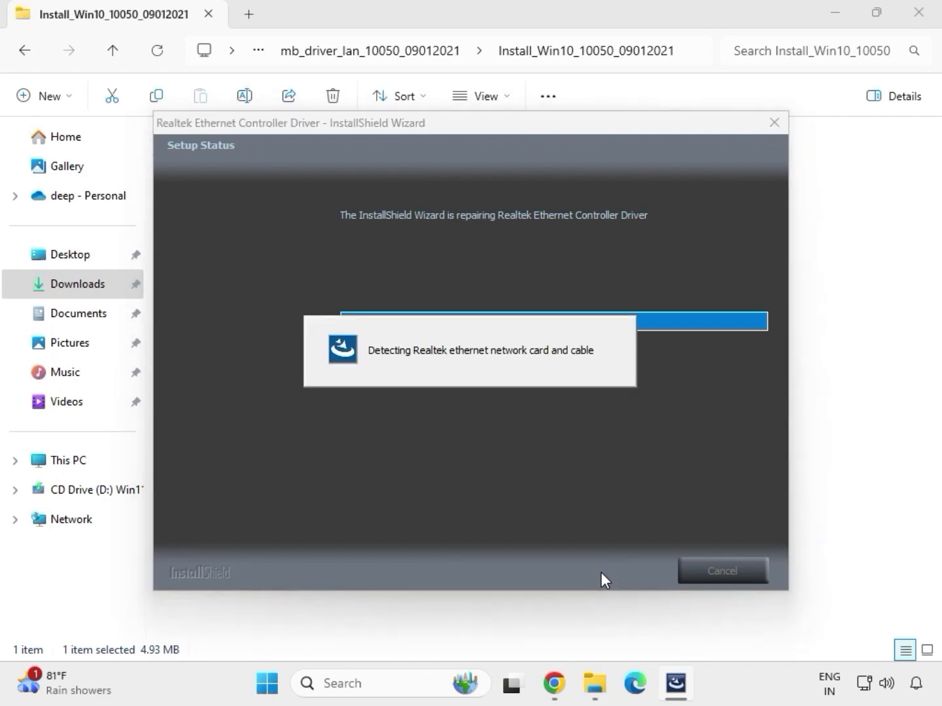
pyautogui.click(573, 394)
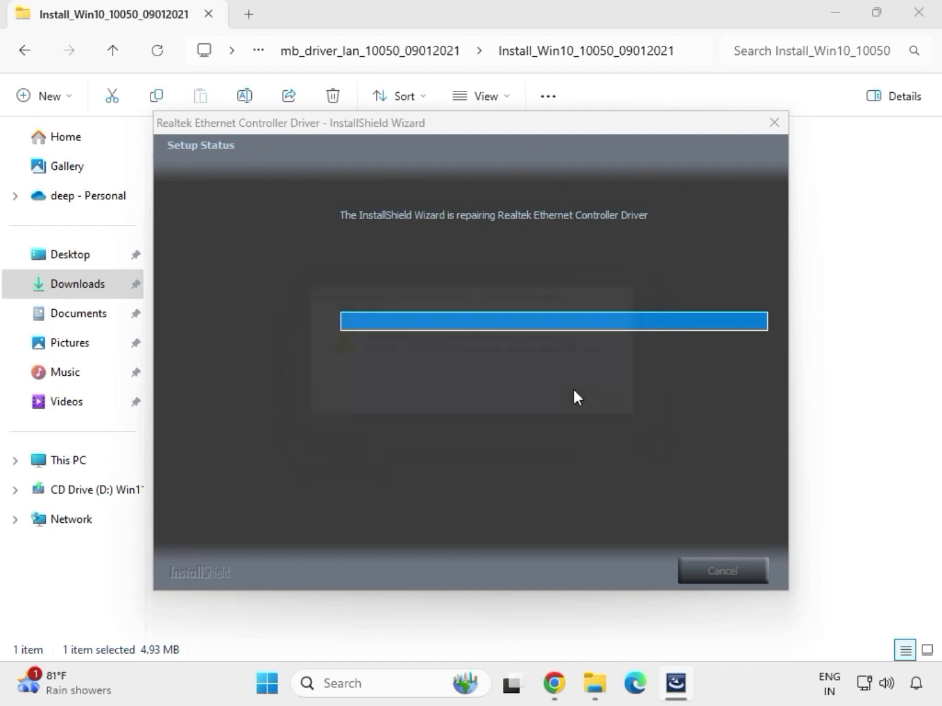
pyautogui.click(585, 564)
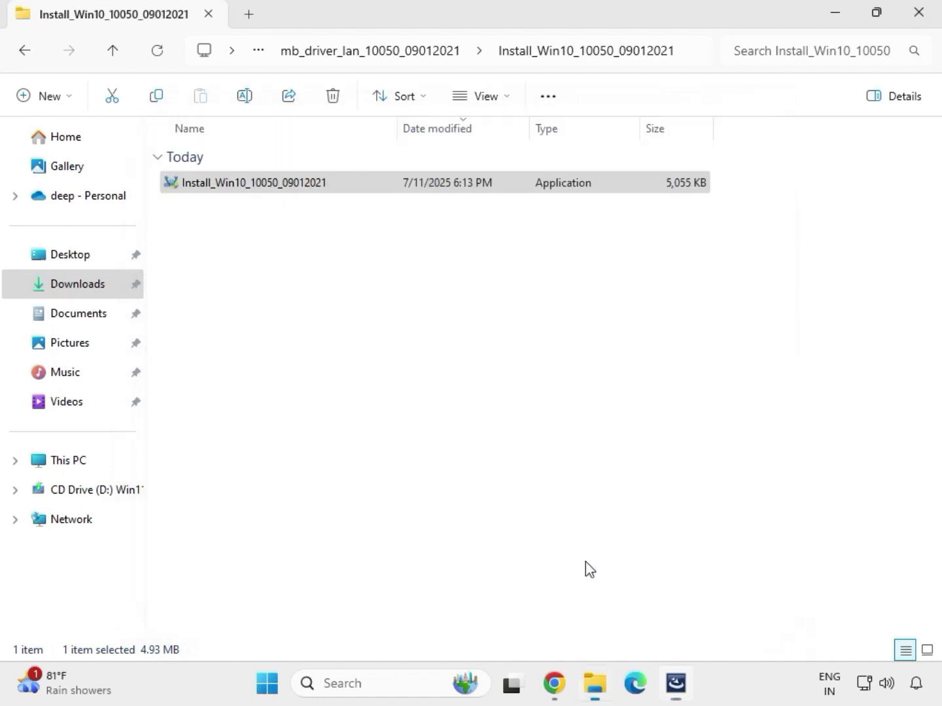
# - Return to Downloads and open the SerialIO_30.100.2132.2_PV_CNL_21H2 folder inside mb_driver_serialio_30.100.2132.2_n
pyautogui.click(27, 54)
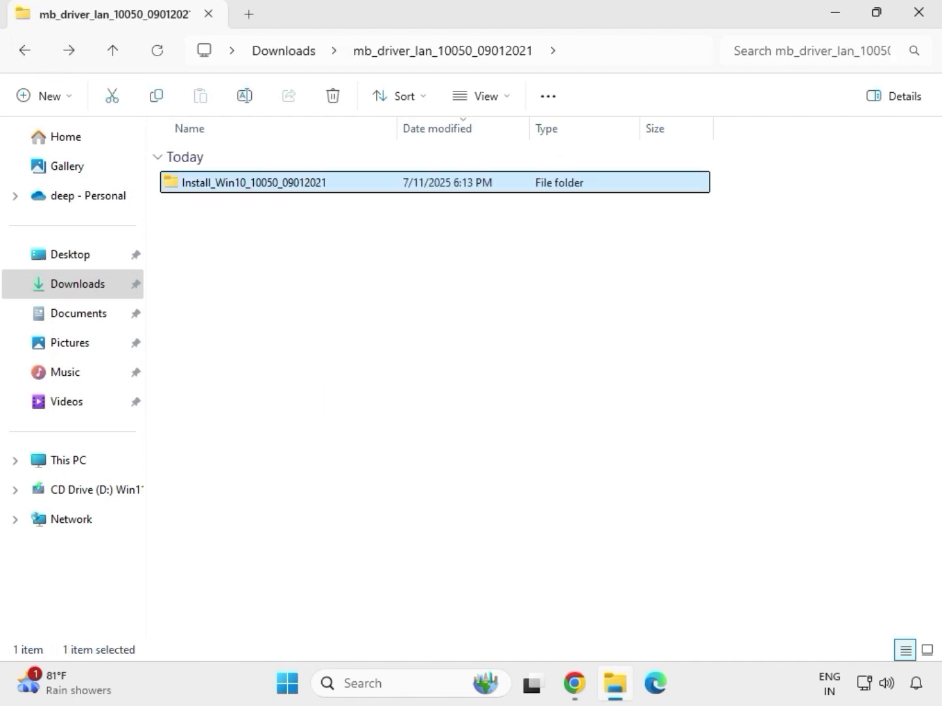
pyautogui.click(23, 51)
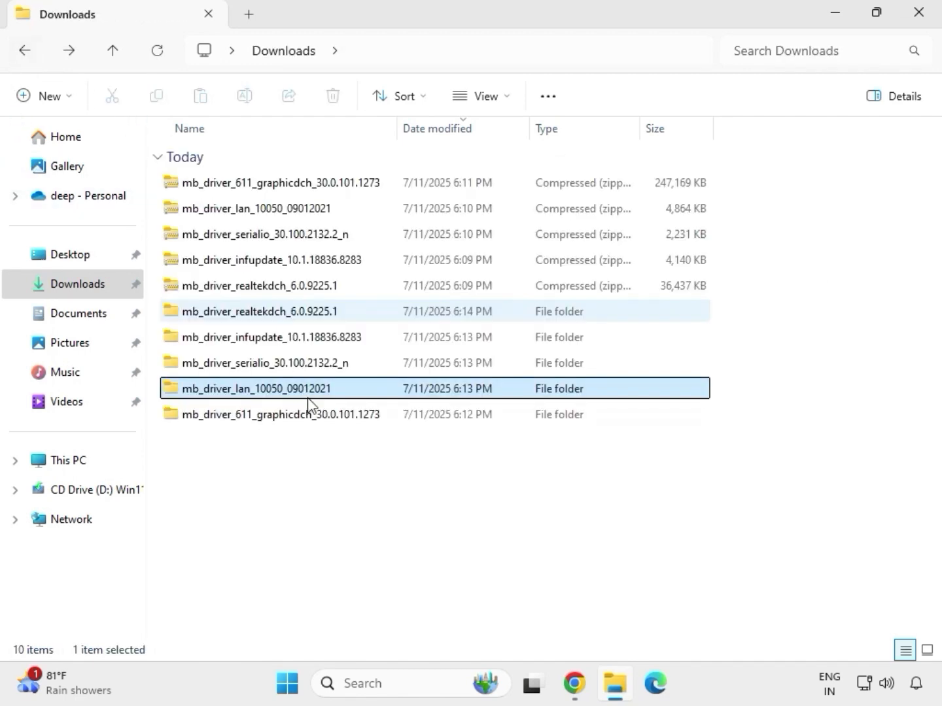
pyautogui.doubleClick(265, 363)
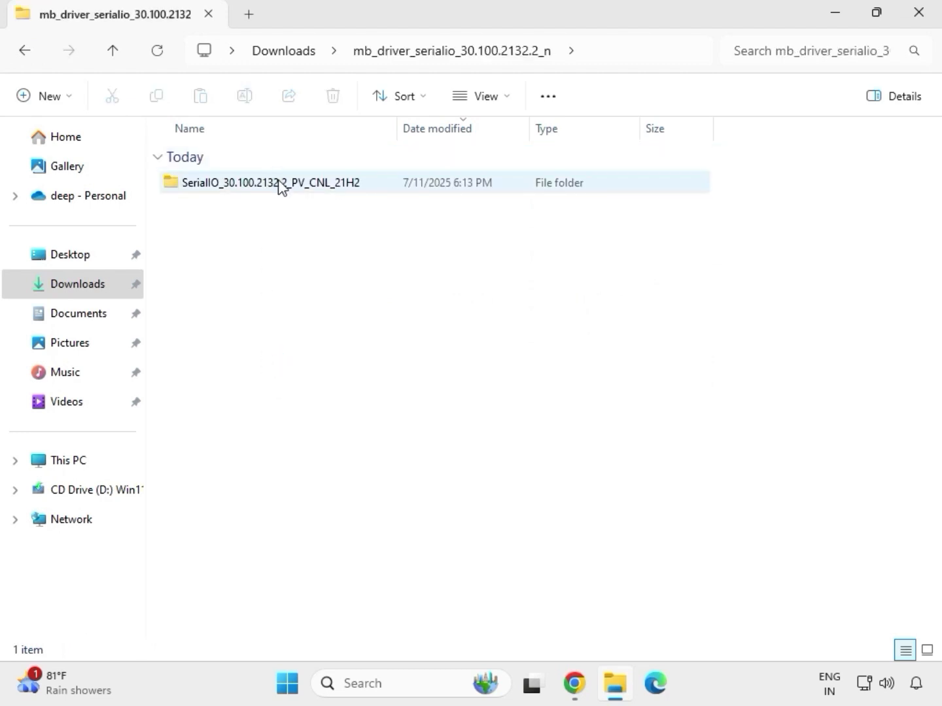
pyautogui.doubleClick(279, 183)
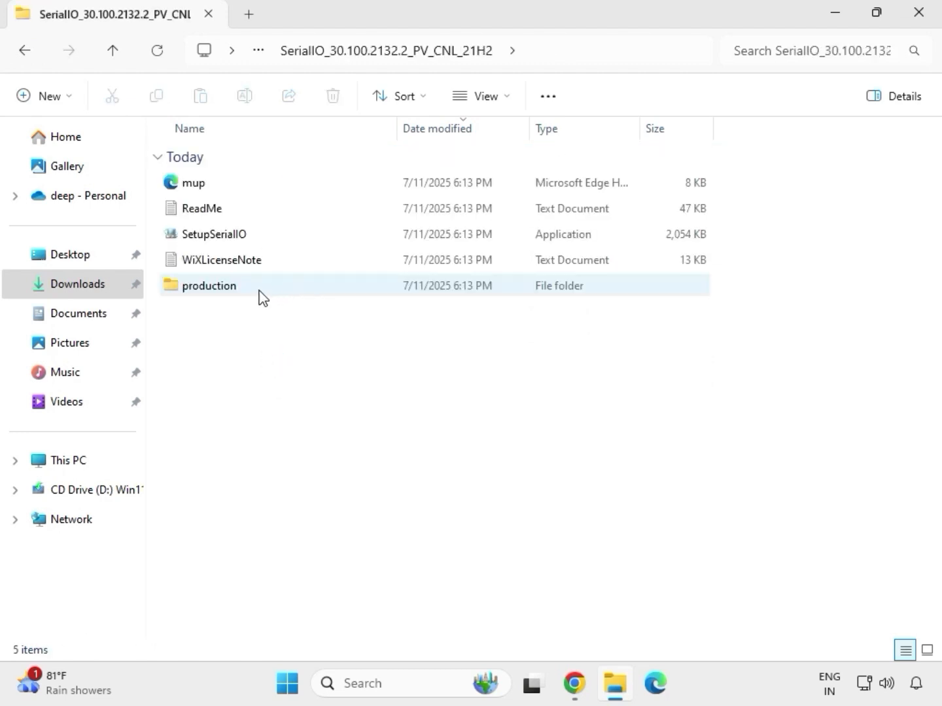
# - Try to install the Intel Serial IO driver by running SetupSerialIO as administrator, and close its setup window
pyautogui.click(237, 239)
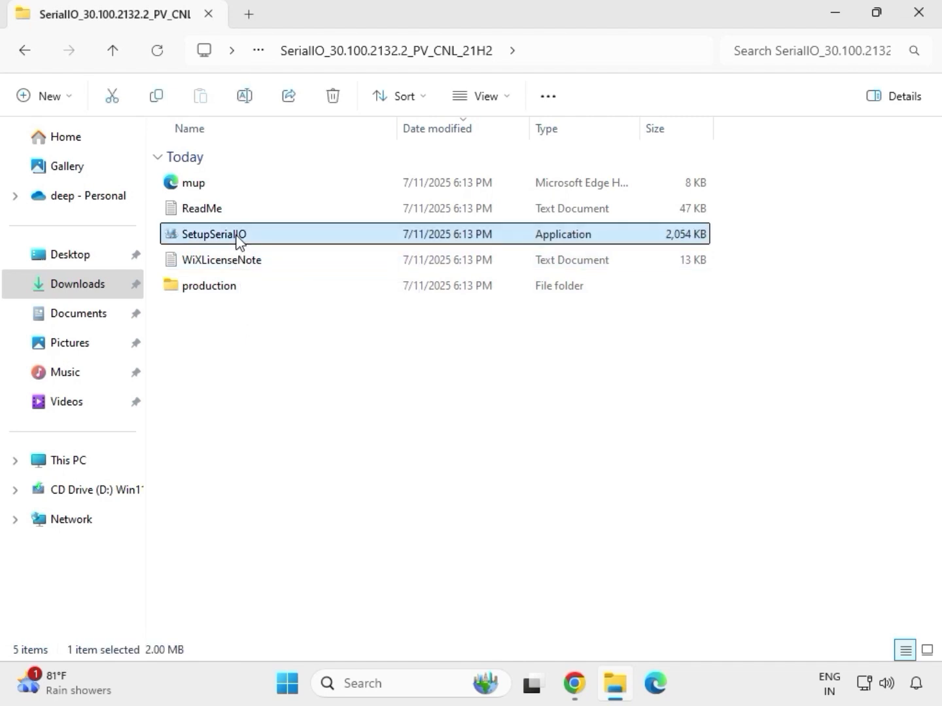
pyautogui.rightClick(237, 239)
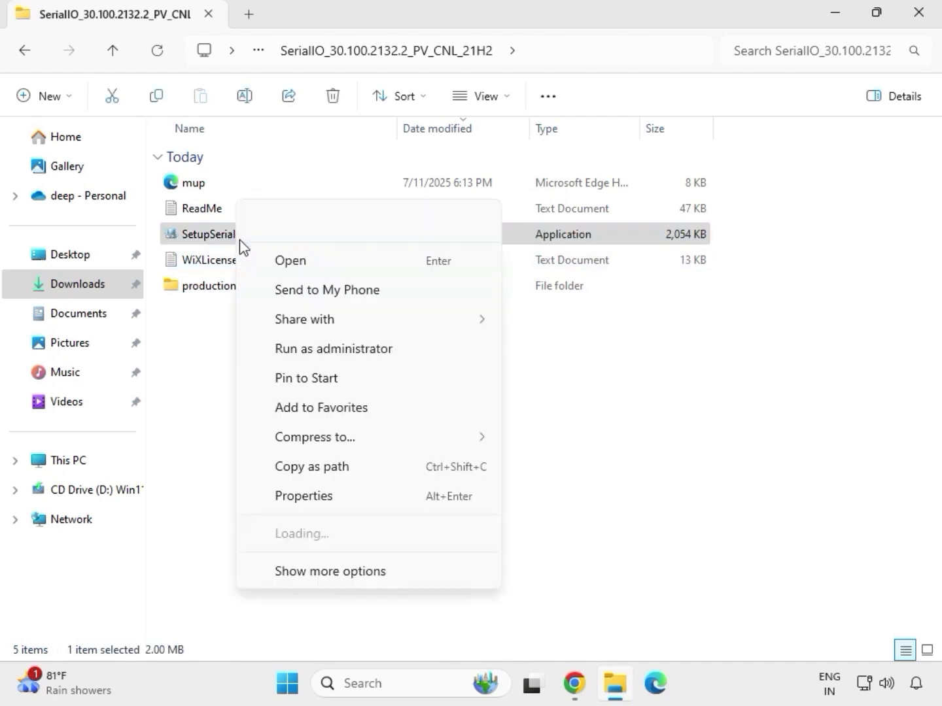
pyautogui.click(326, 351)
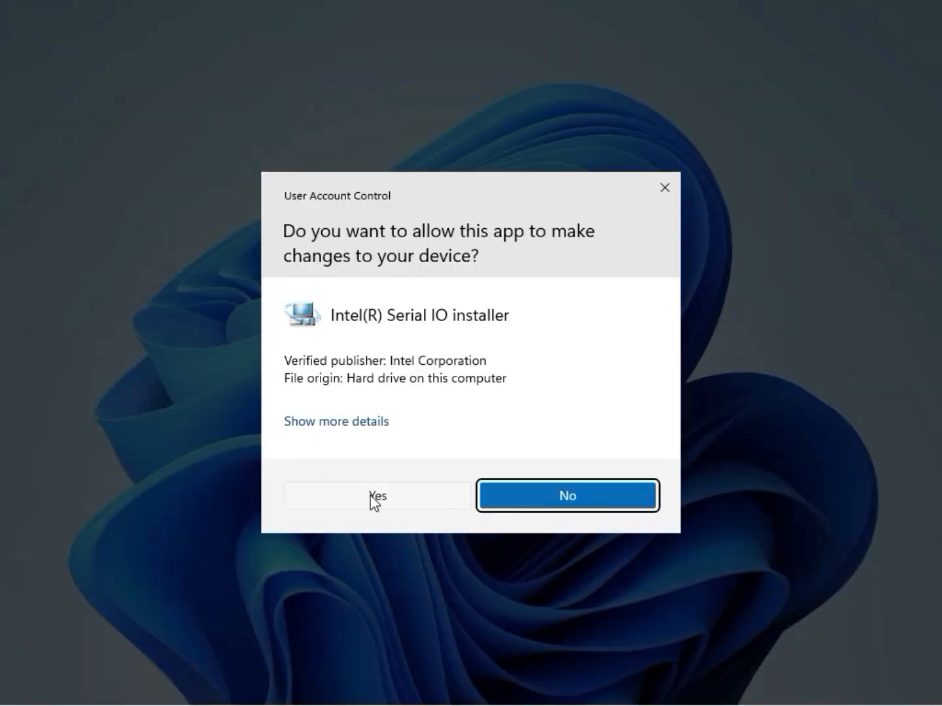
pyautogui.click(373, 498)
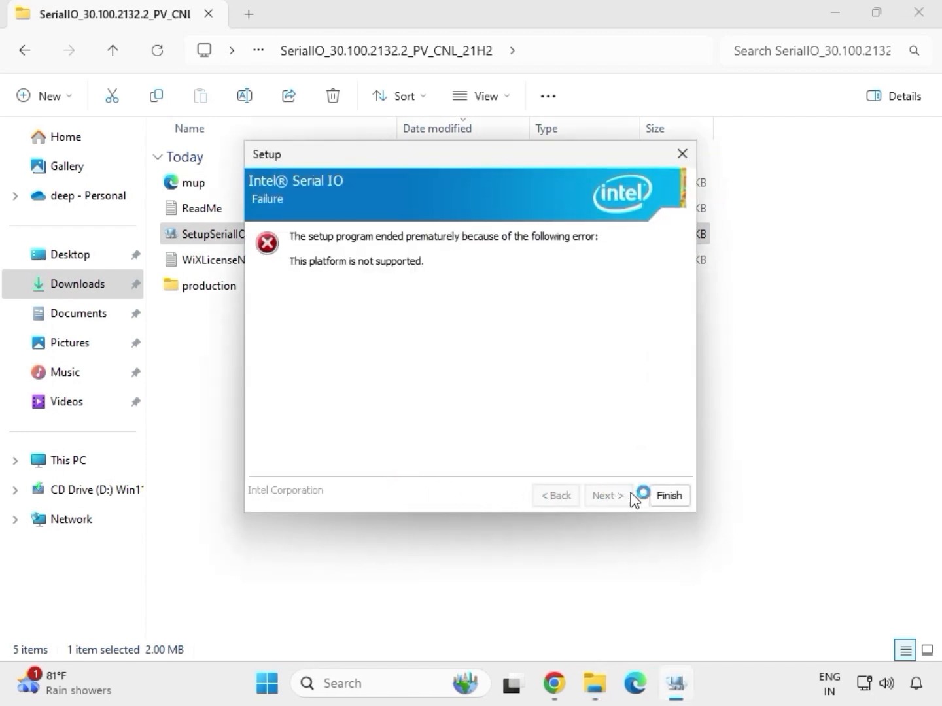
pyautogui.click(660, 497)
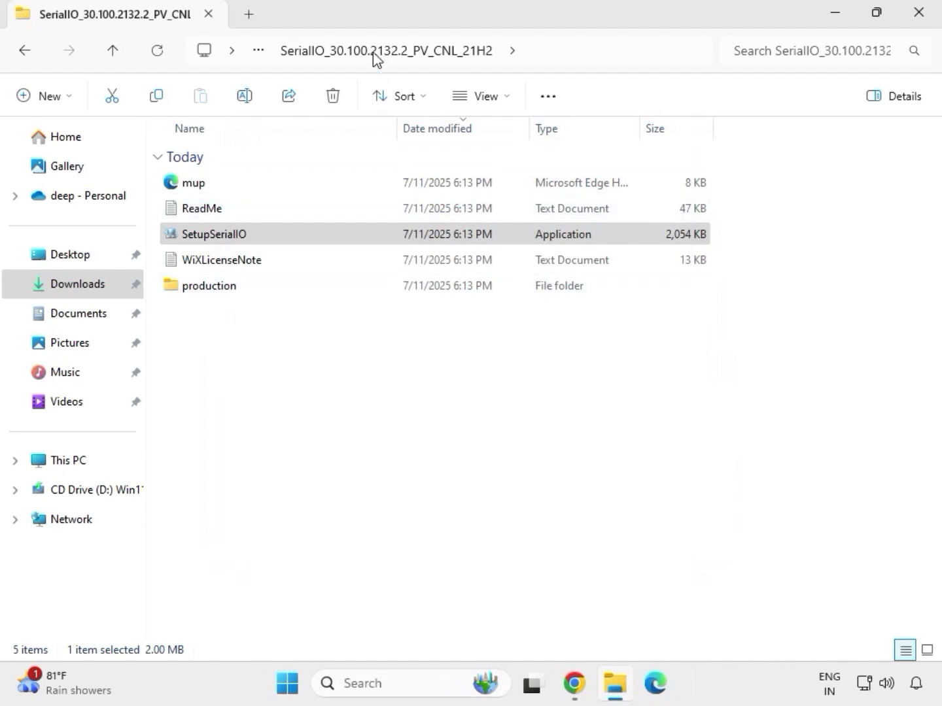
# - Return to Downloads and open the Chipset-10.1.18836.8283-Public-MUP folder inside mb_driver_infupdate_10.1.18836.8283
pyautogui.click(28, 59)
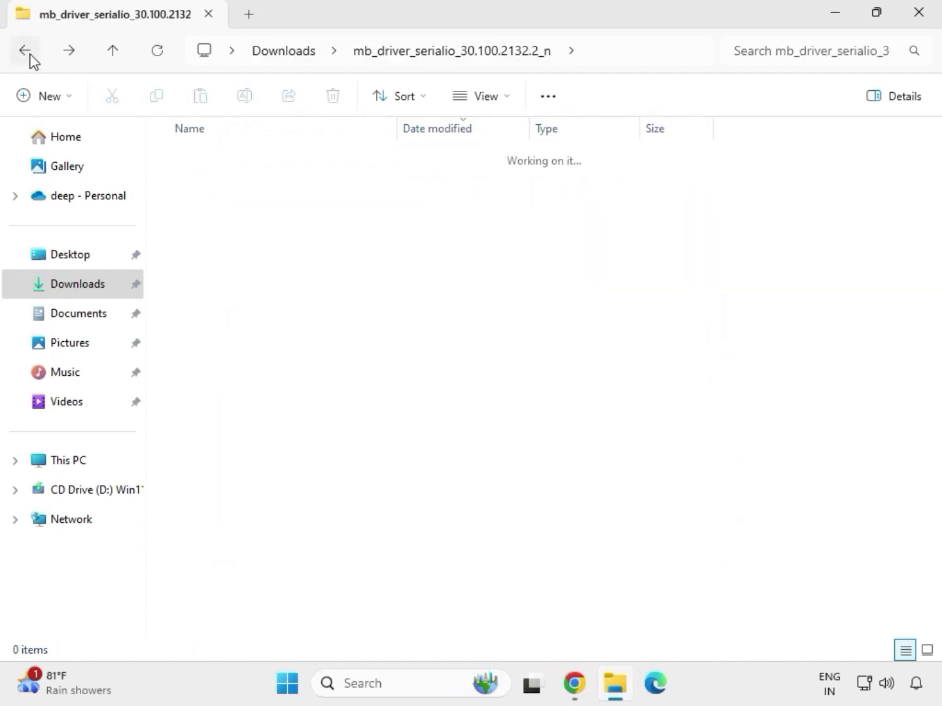
pyautogui.click(29, 58)
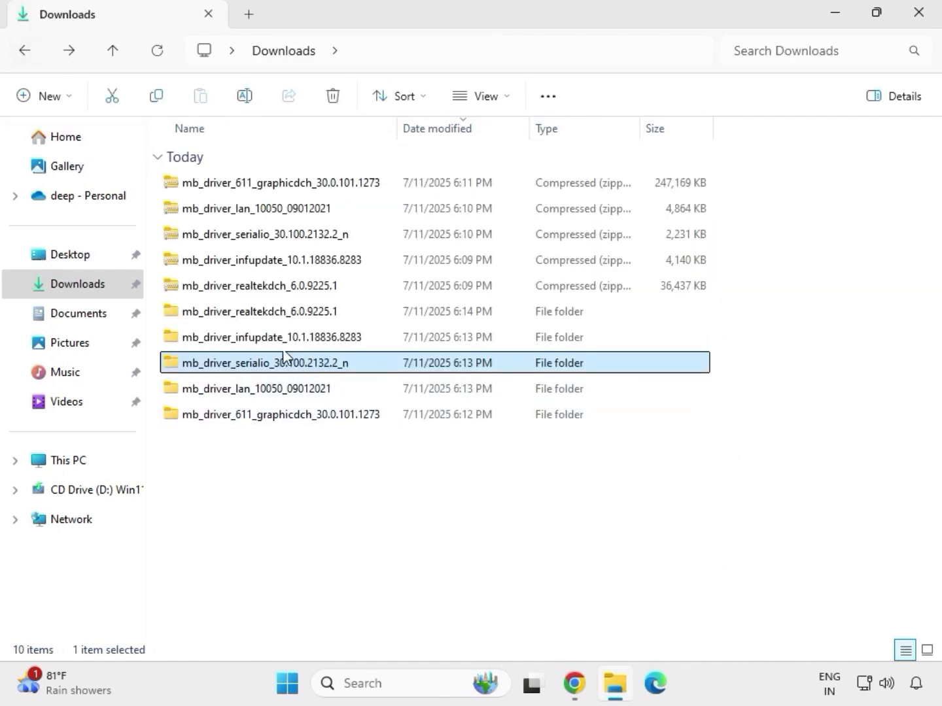
pyautogui.click(245, 338)
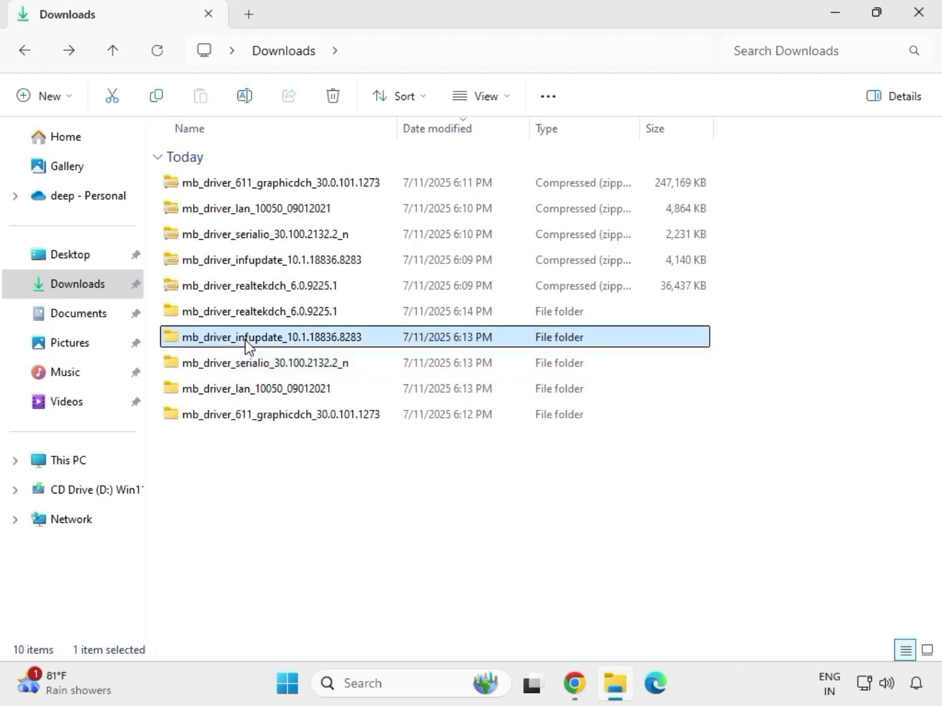
pyautogui.doubleClick(245, 338)
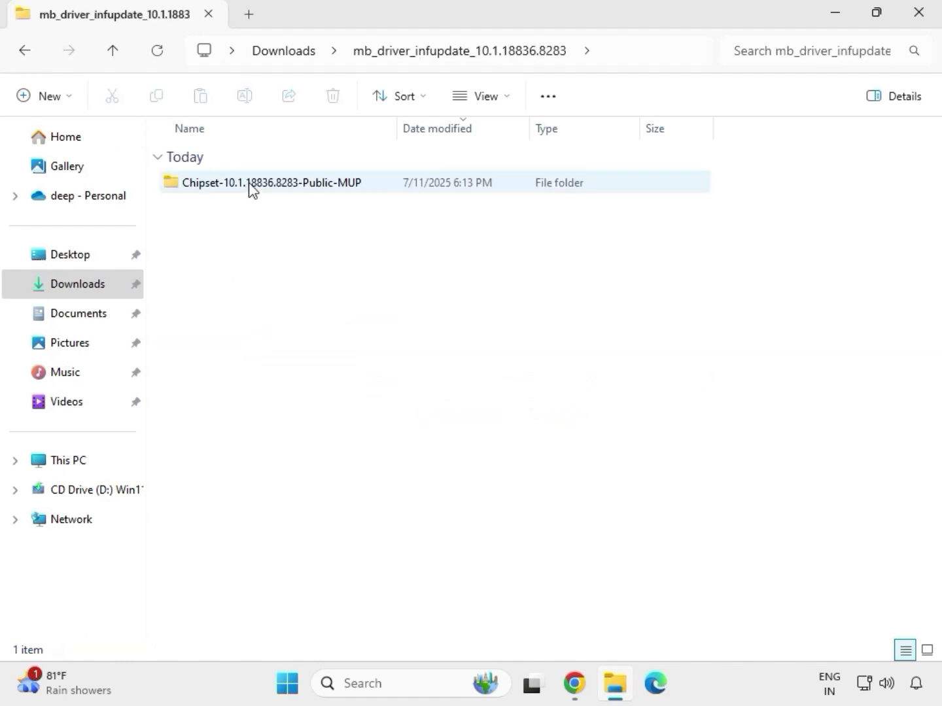
pyautogui.doubleClick(249, 186)
# - Run SetupChipset as administrator to install the Intel Chipset Device Software, close its setup window and return to Downloads
pyautogui.click(269, 217)
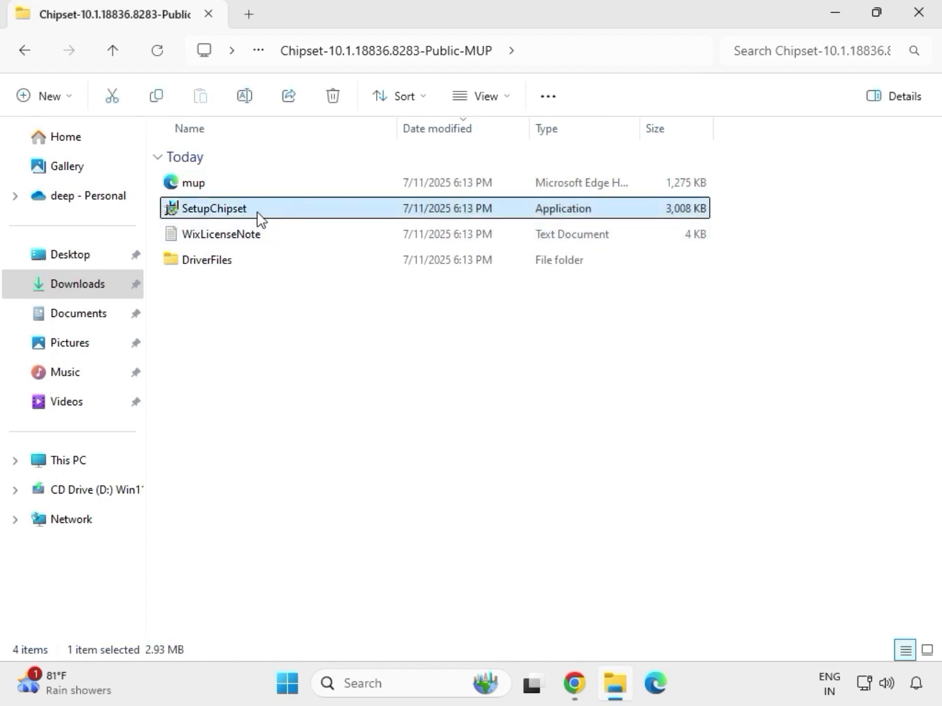
pyautogui.rightClick(265, 214)
pyautogui.click(333, 345)
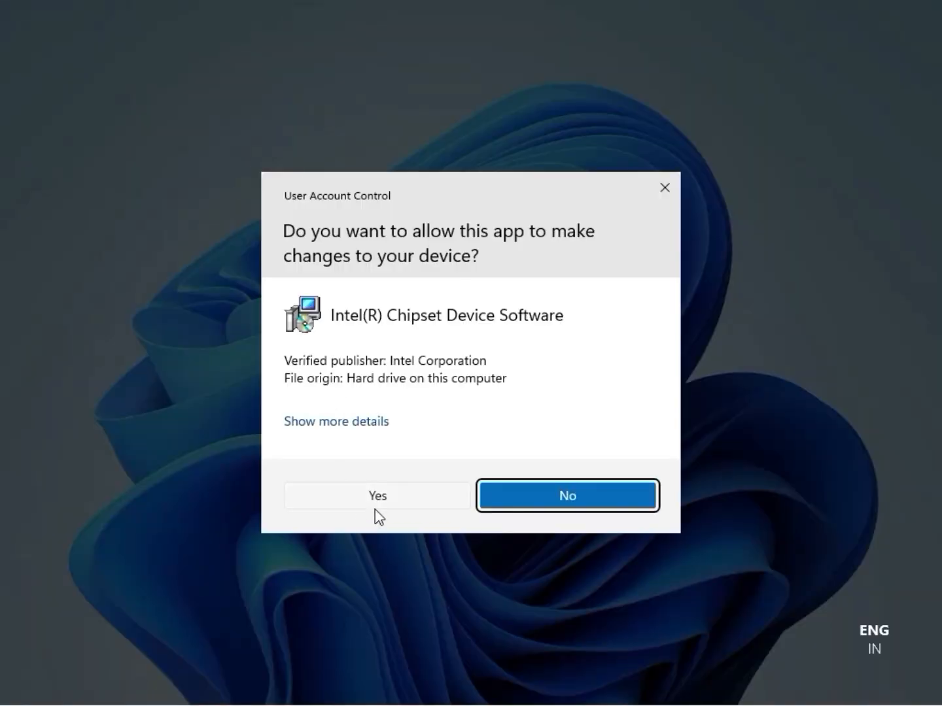
pyautogui.click(378, 498)
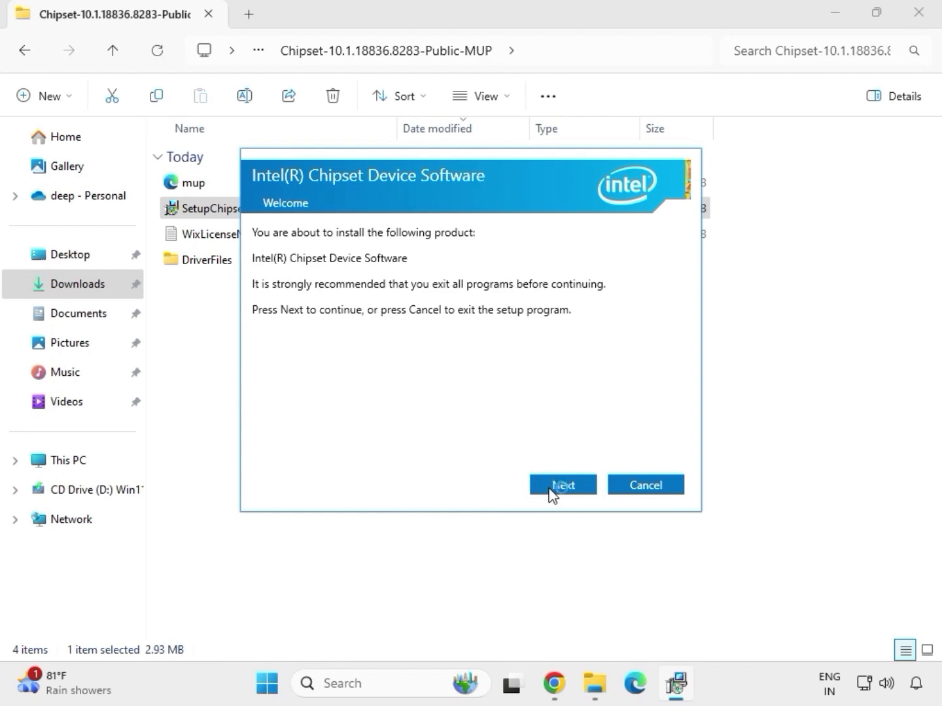
pyautogui.click(553, 491)
pyautogui.click(547, 491)
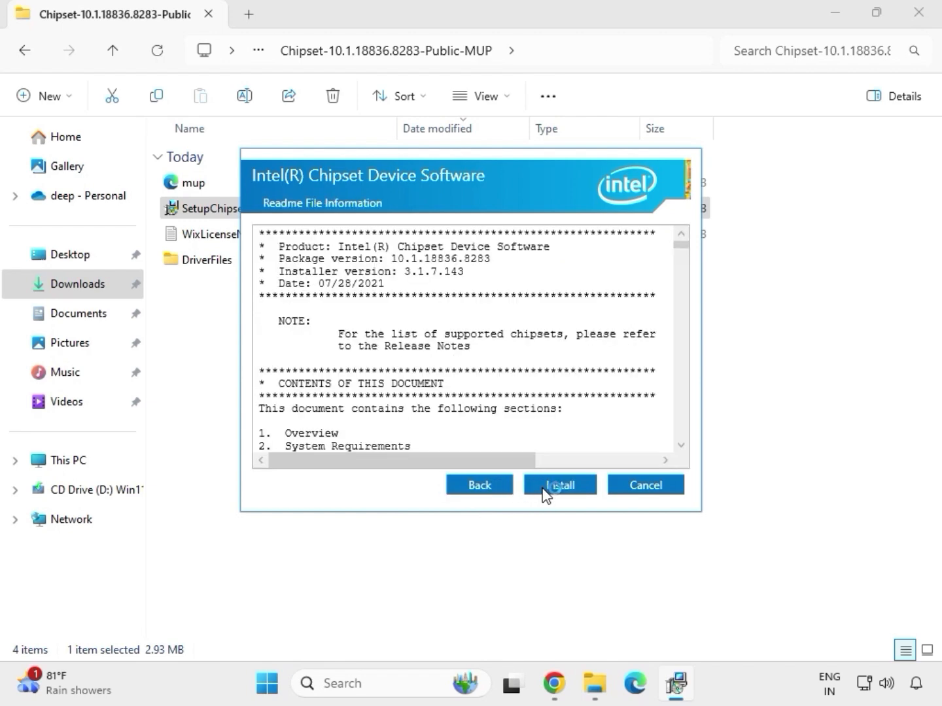
pyautogui.click(571, 491)
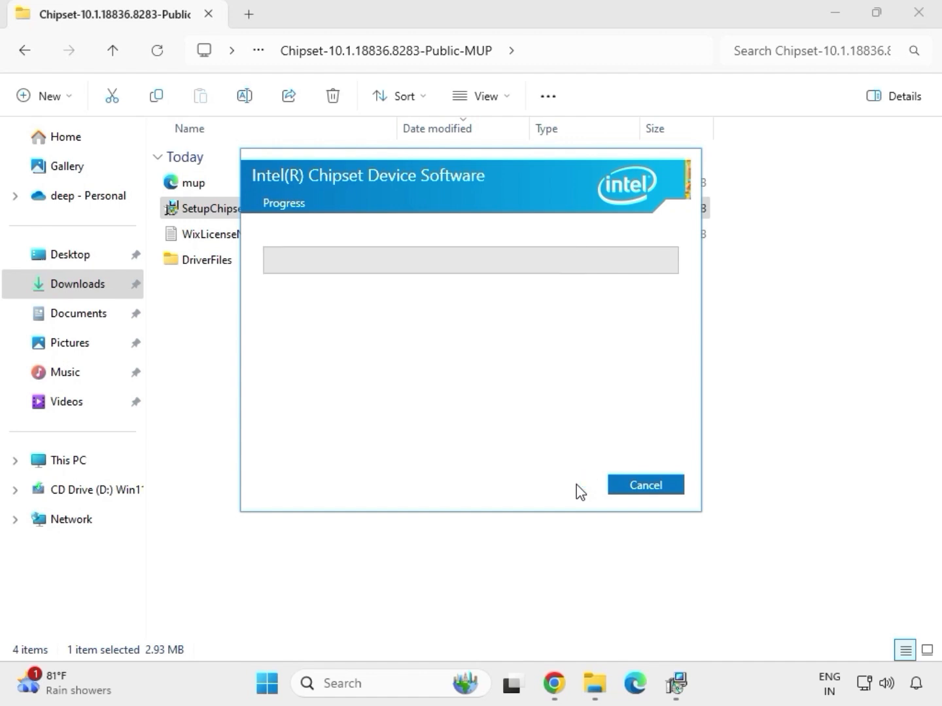
pyautogui.click(636, 488)
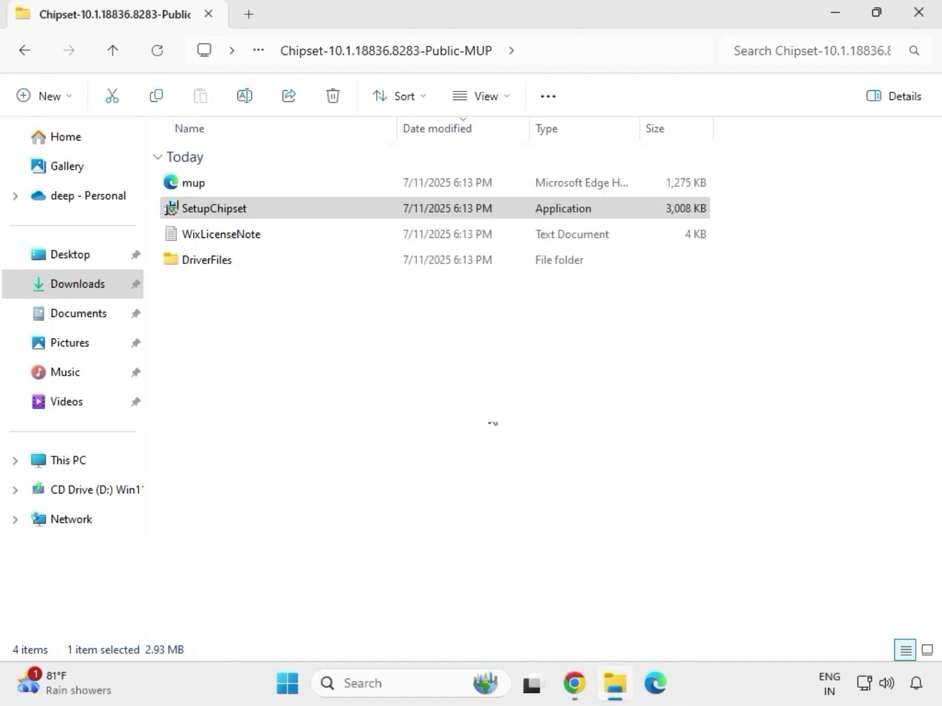
pyautogui.hotkey('alt', 'Up')
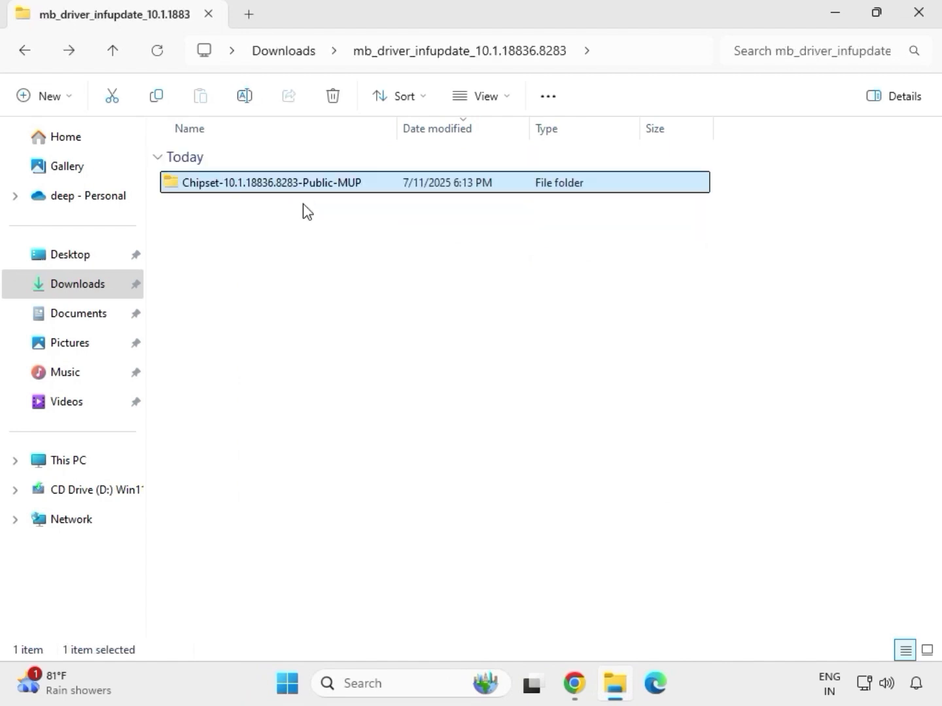
pyautogui.hotkey('alt', 'Up')
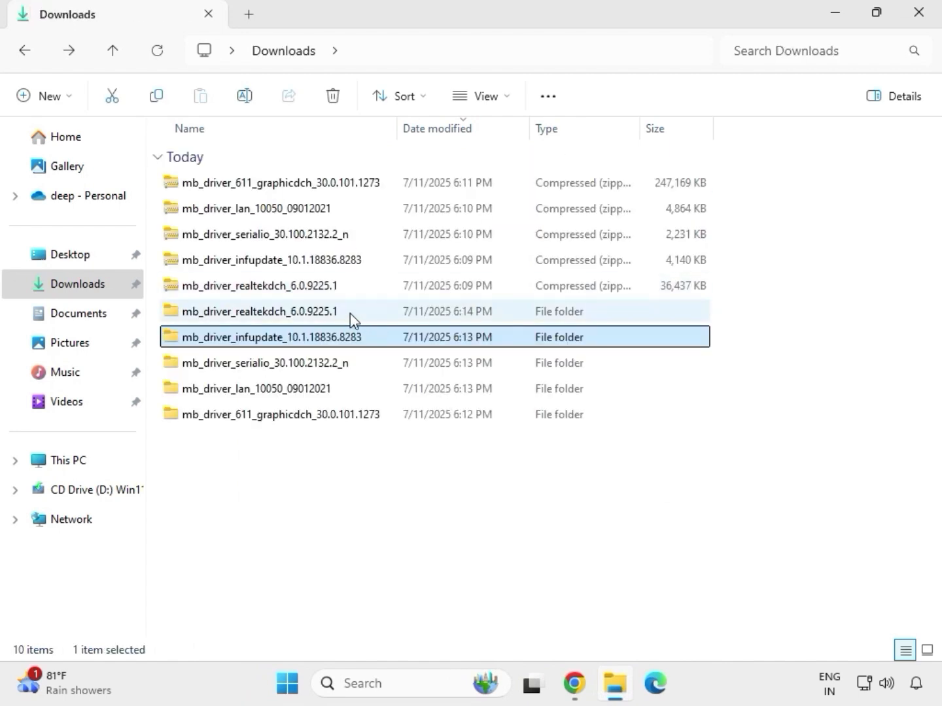
pyautogui.click(350, 313)
pyautogui.doubleClick(350, 313)
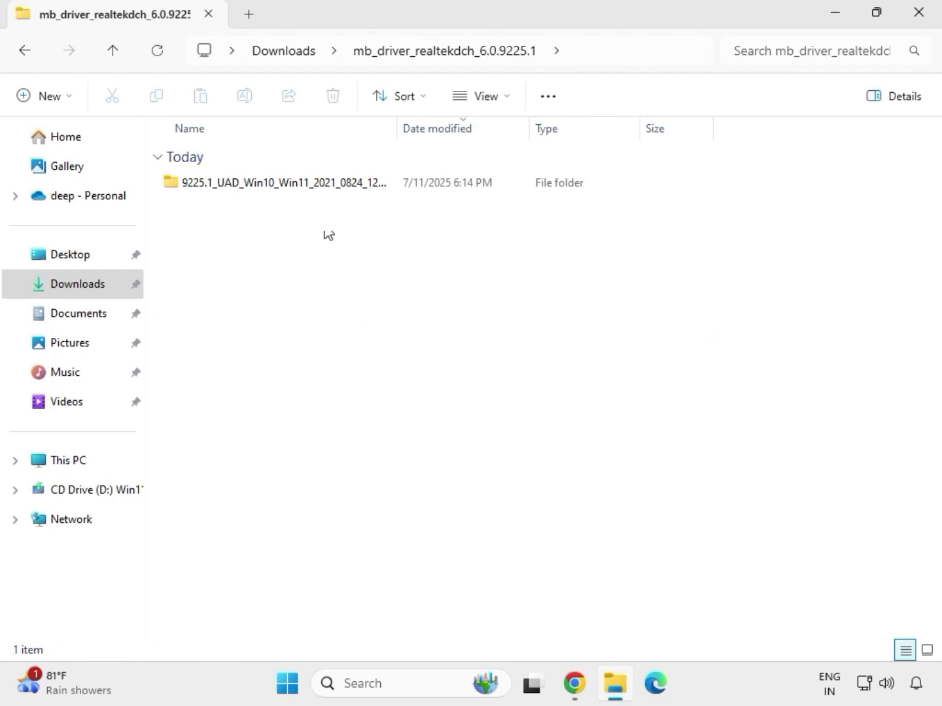
pyautogui.click(292, 56)
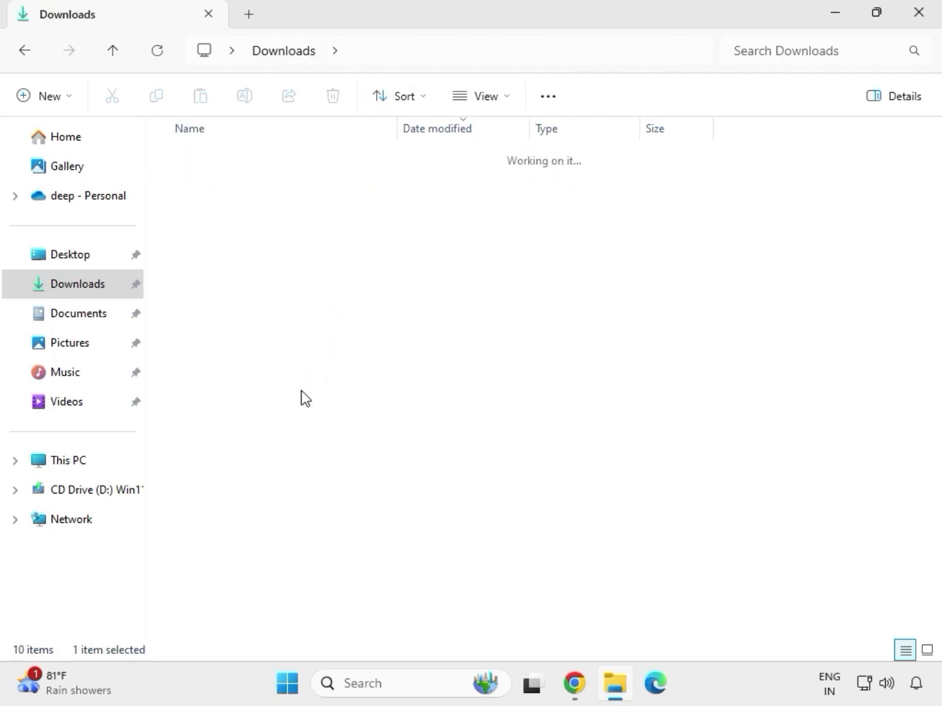
# - Run the graphics driver installer from the mb_driver_611_graphicdch_30.0.101.1273 folder as administrator and allow it to make changes
pyautogui.click(271, 421)
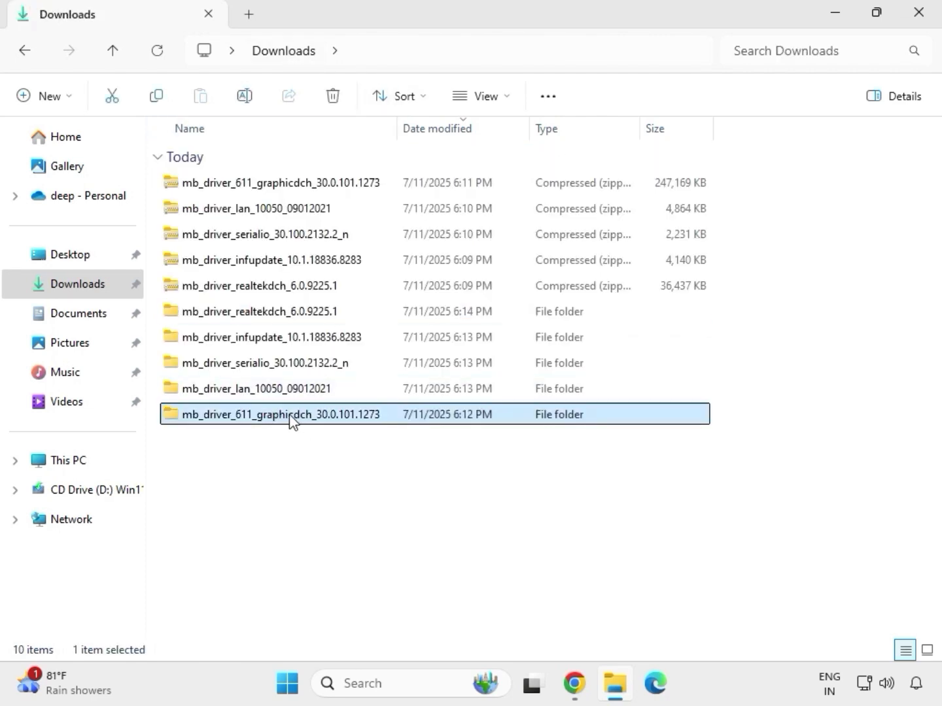
pyautogui.doubleClick(291, 421)
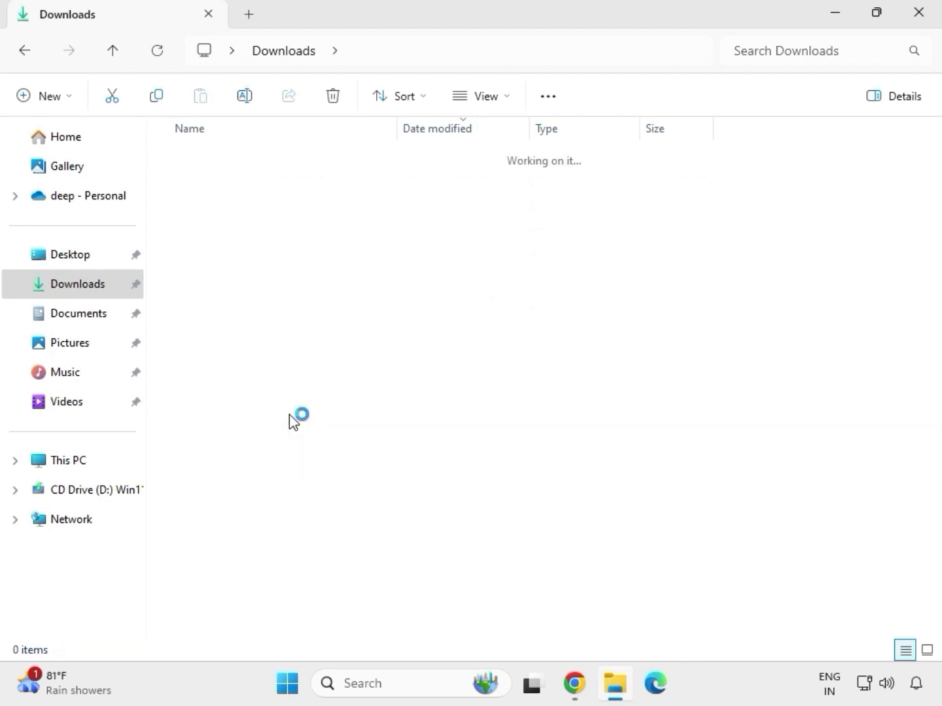
pyautogui.click(260, 188)
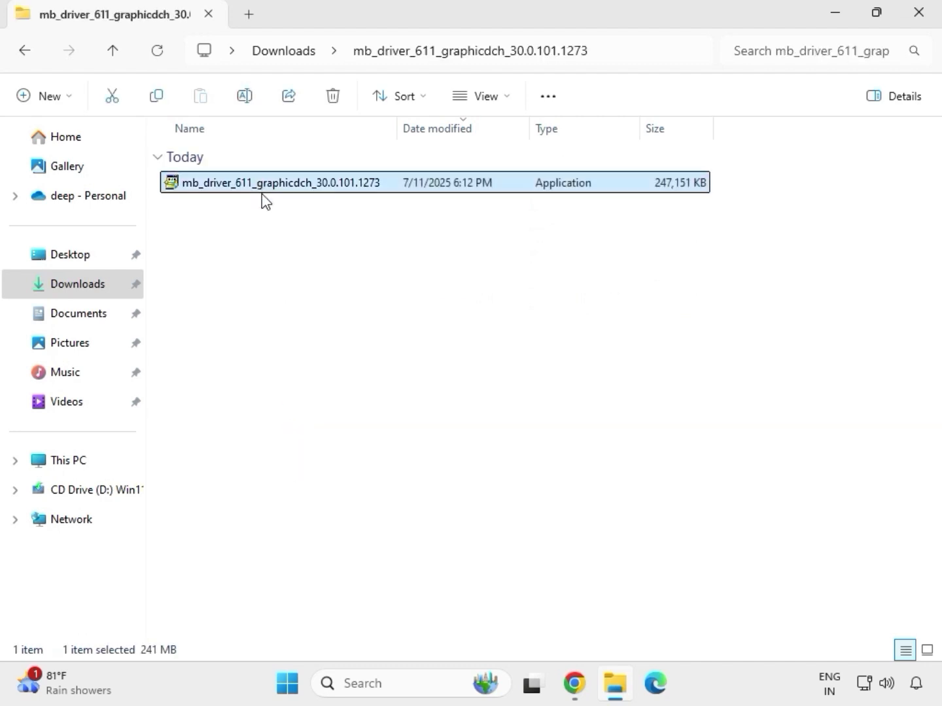
pyautogui.rightClick(277, 213)
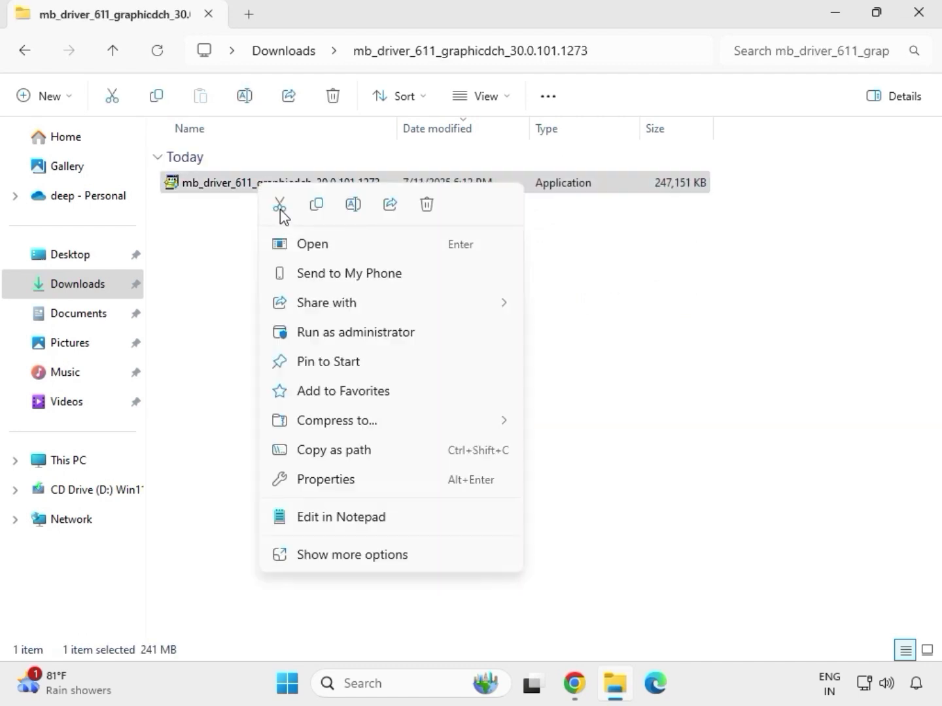
pyautogui.click(358, 331)
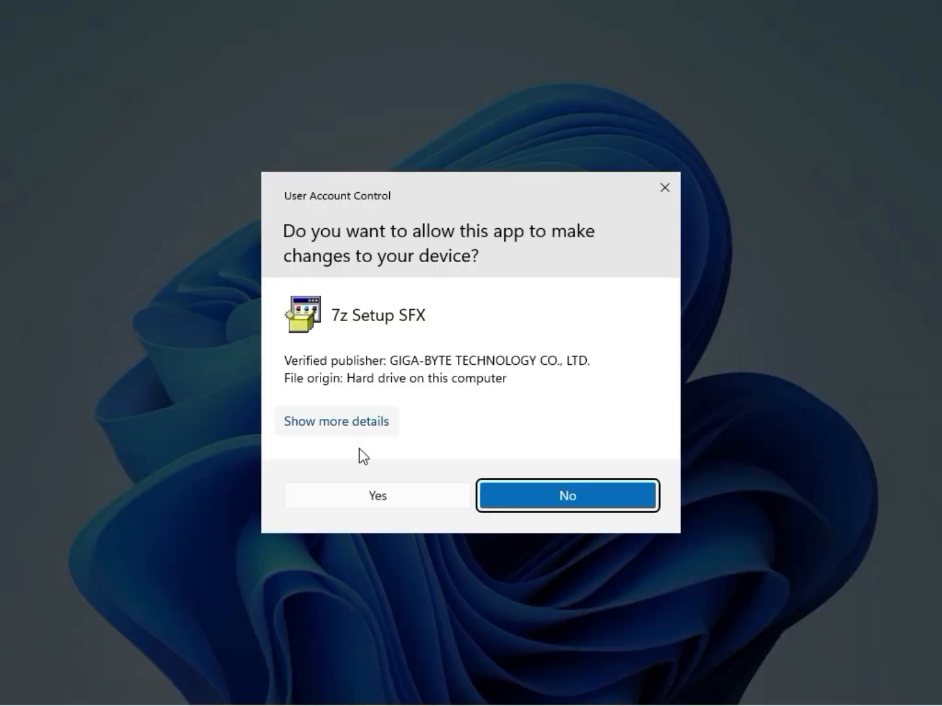
pyautogui.click(366, 499)
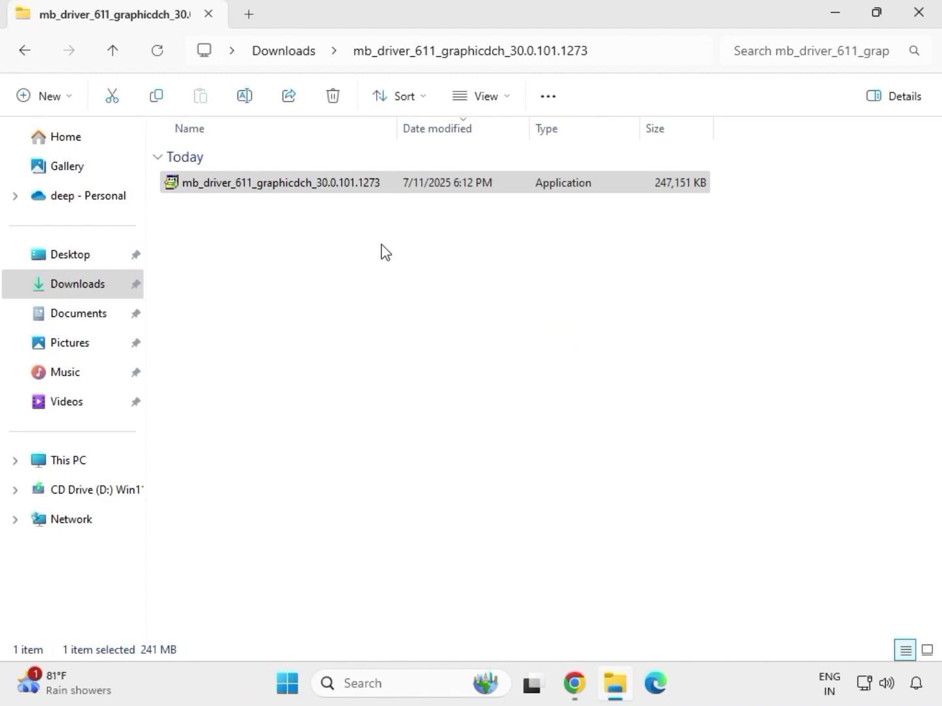
# - Return to Downloads and open the 9225.1_UAD_Win10_Win11_2021_0824_123850_WHQL_1458 folder inside mb_driver_realtekdch_6.0.9225.1
pyautogui.click(295, 52)
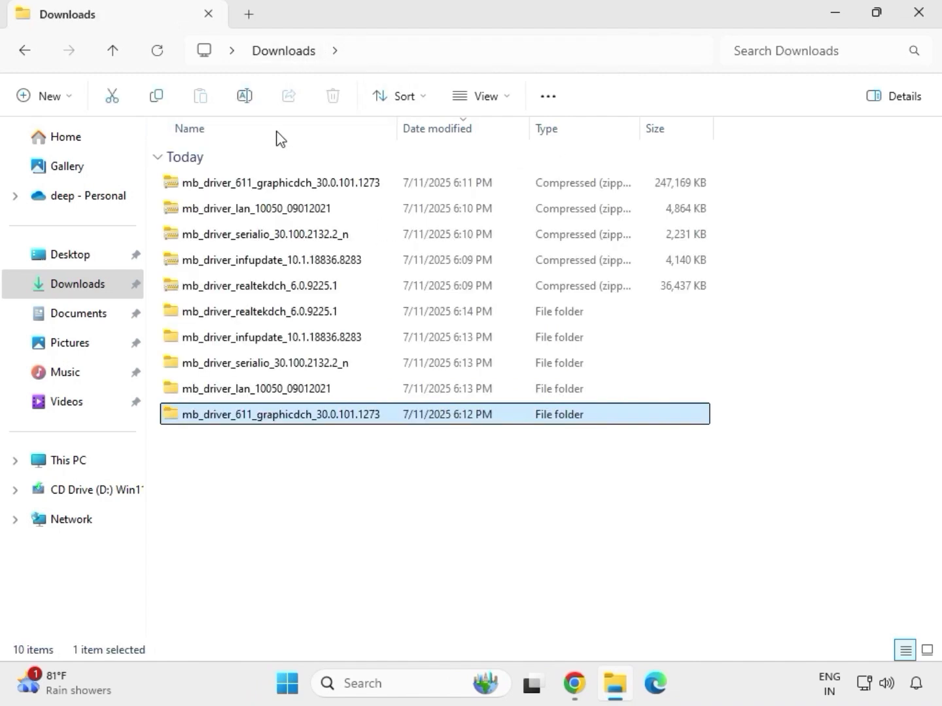
pyautogui.doubleClick(291, 311)
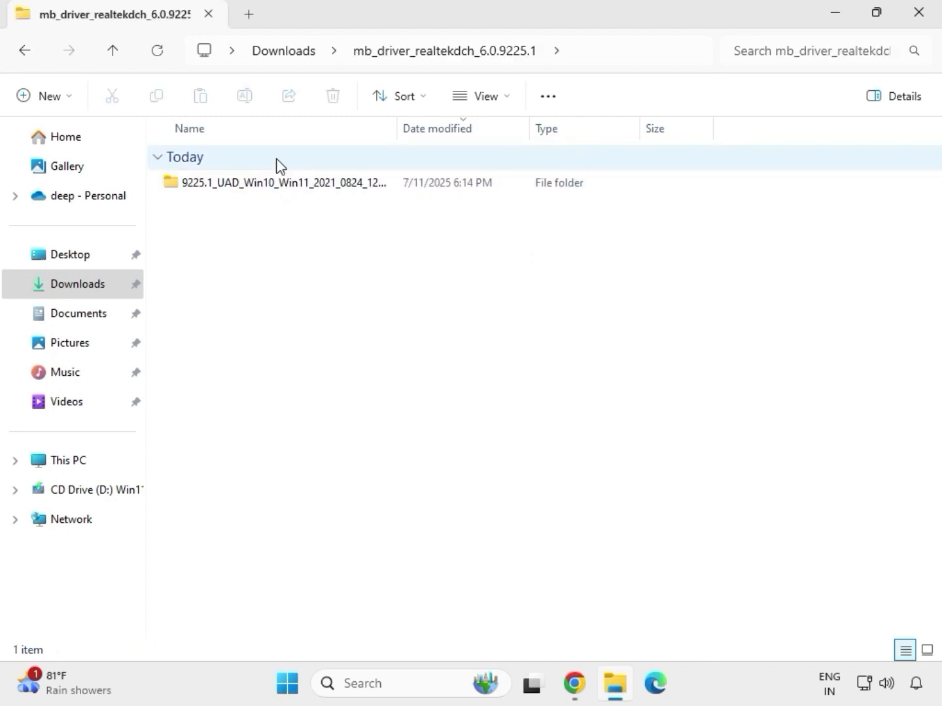
pyautogui.doubleClick(275, 183)
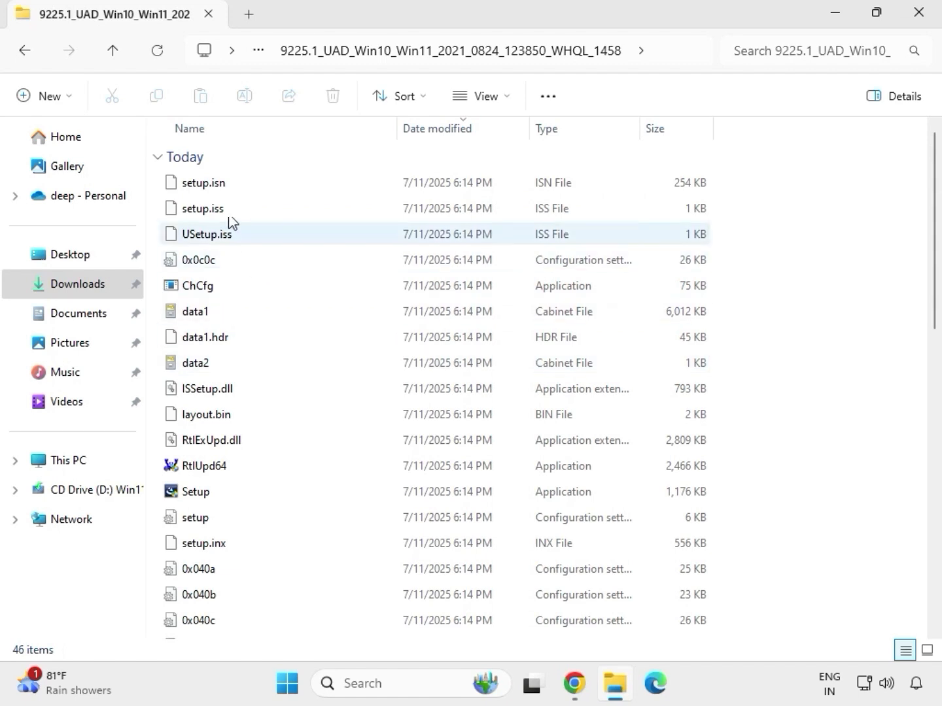
# - Run the Realtek Audio Driver Setup as administrator and finish the InstallShield Wizard without restarting the computer
pyautogui.click(251, 500)
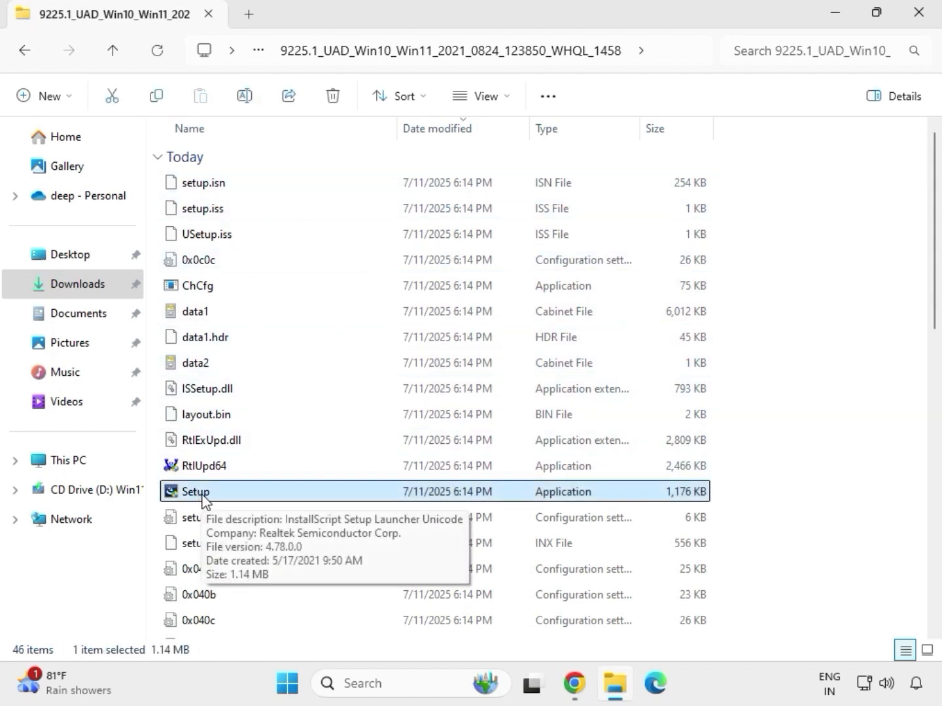
pyautogui.rightClick(215, 500)
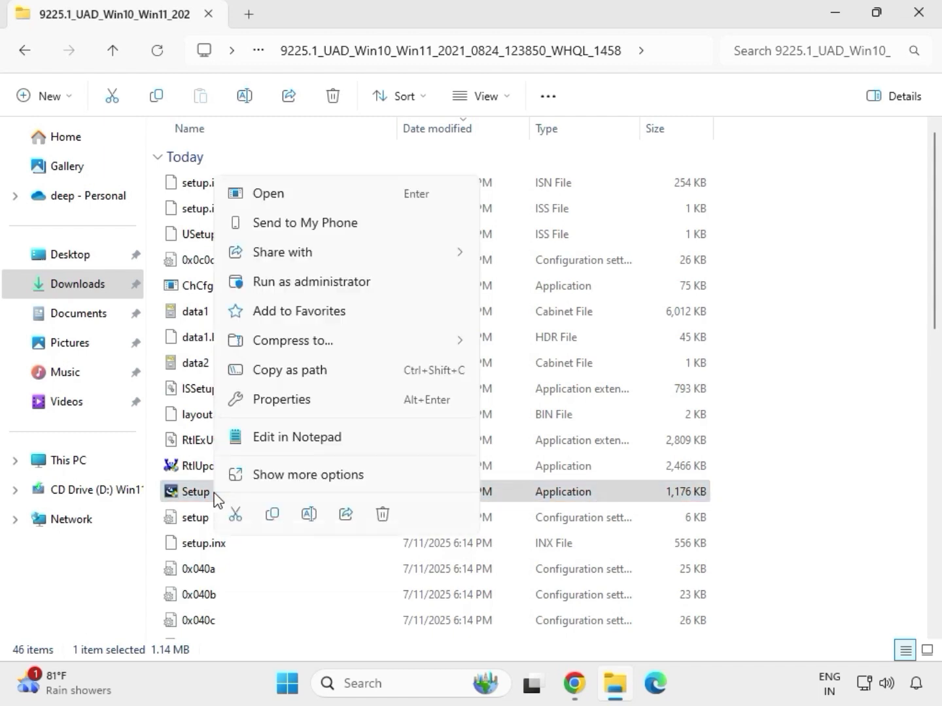
pyautogui.click(289, 284)
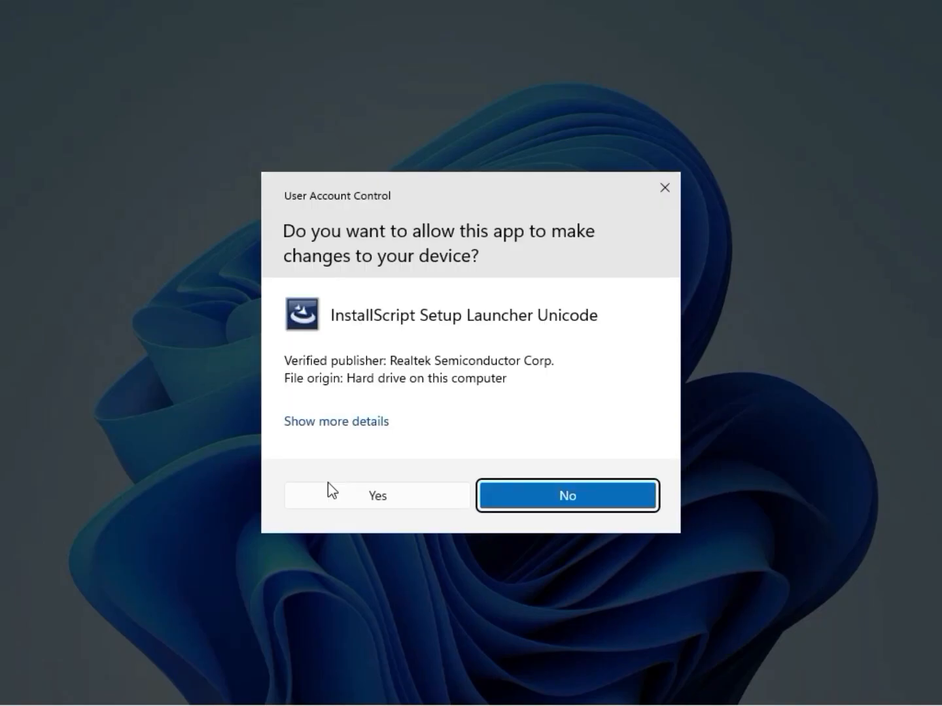
pyautogui.click(339, 497)
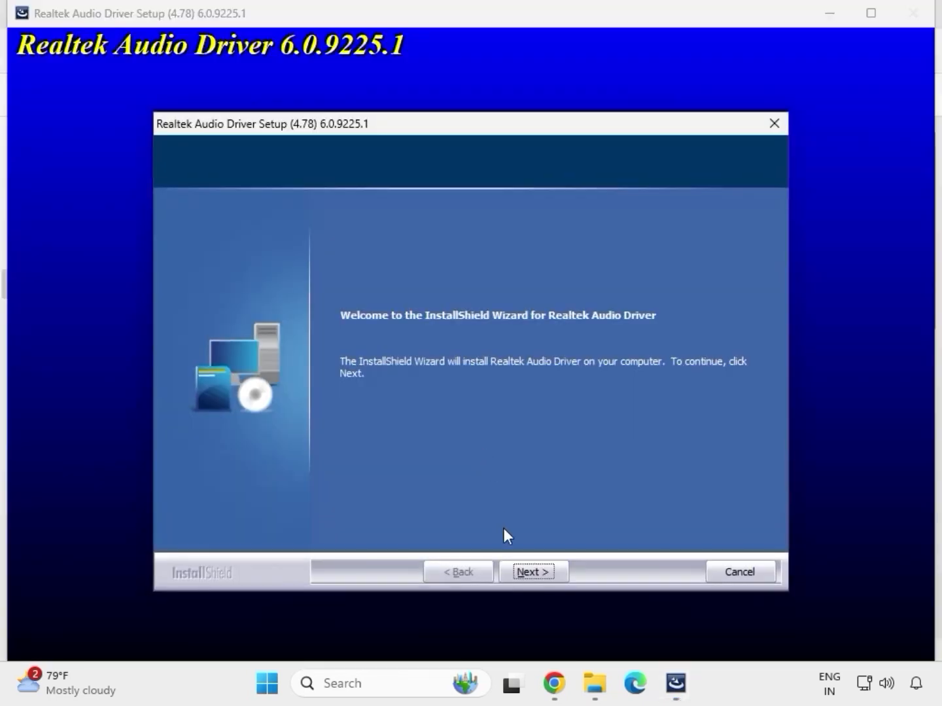
pyautogui.click(533, 572)
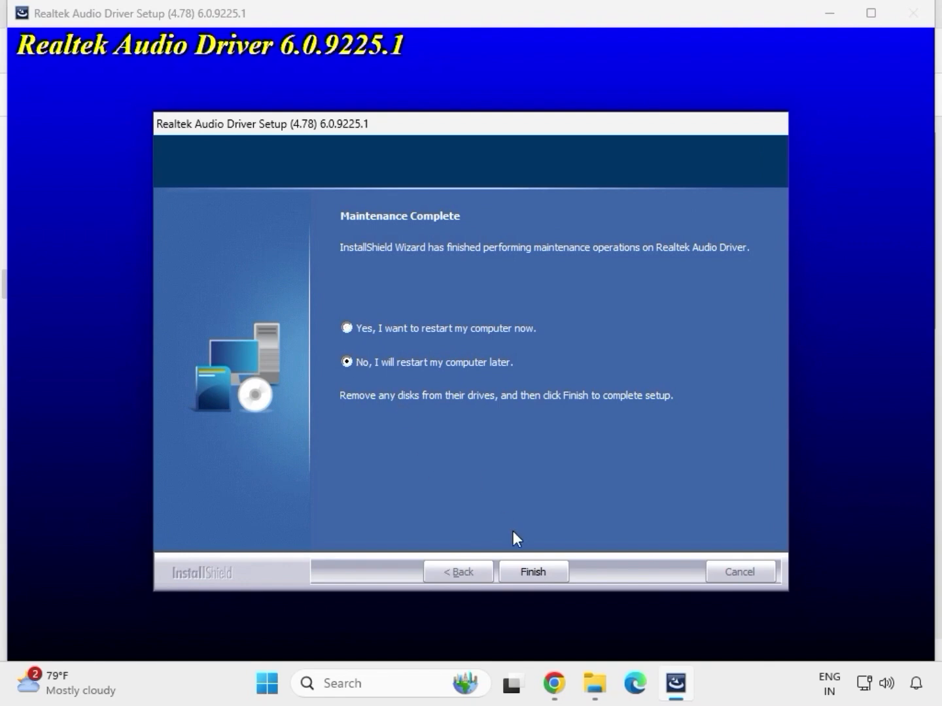
pyautogui.click(532, 572)
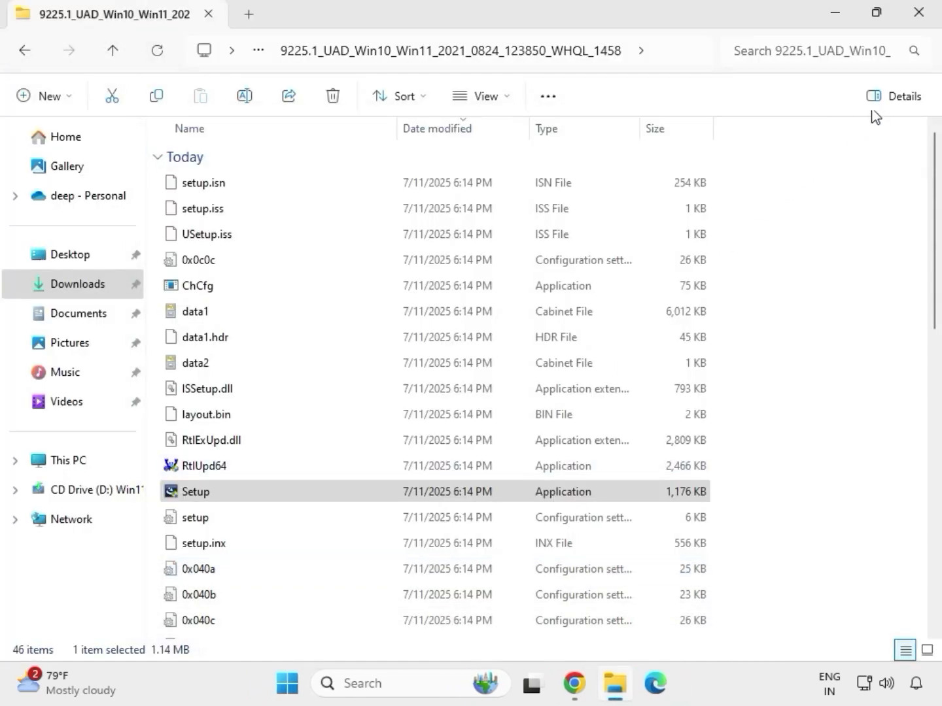